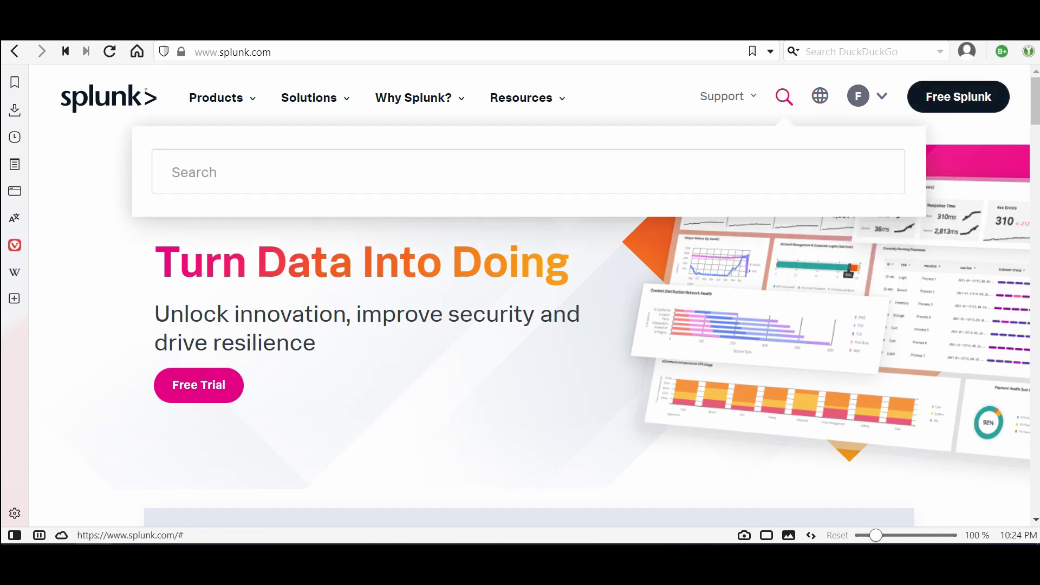
- Go to splunk.com's Free Trials and Downloads page and open the Splunk Universal Forwarder download
left_click(959, 96)
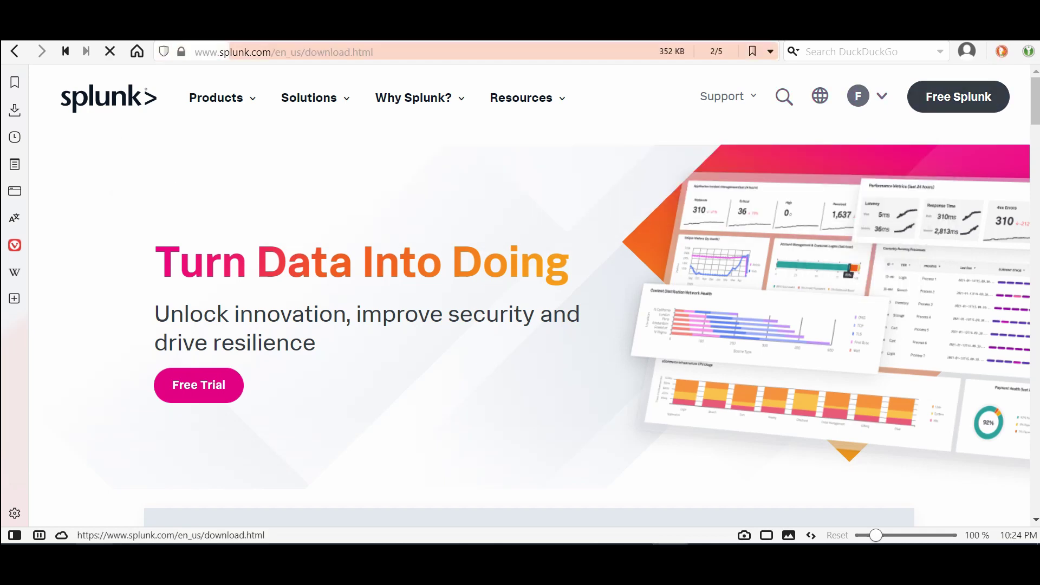
scroll(529, 325, "down", 15)
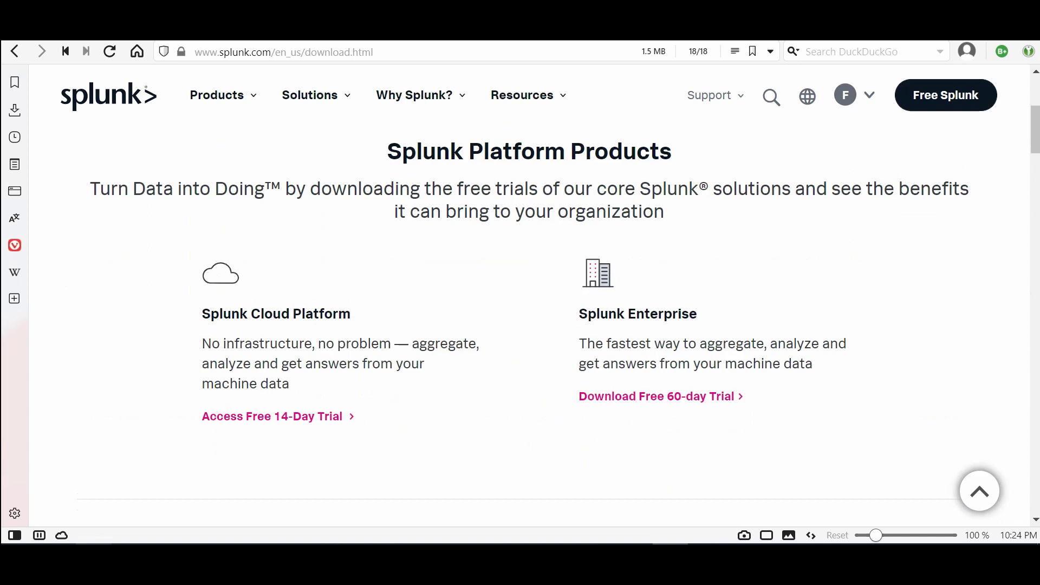
scroll(529, 325, "down", 17)
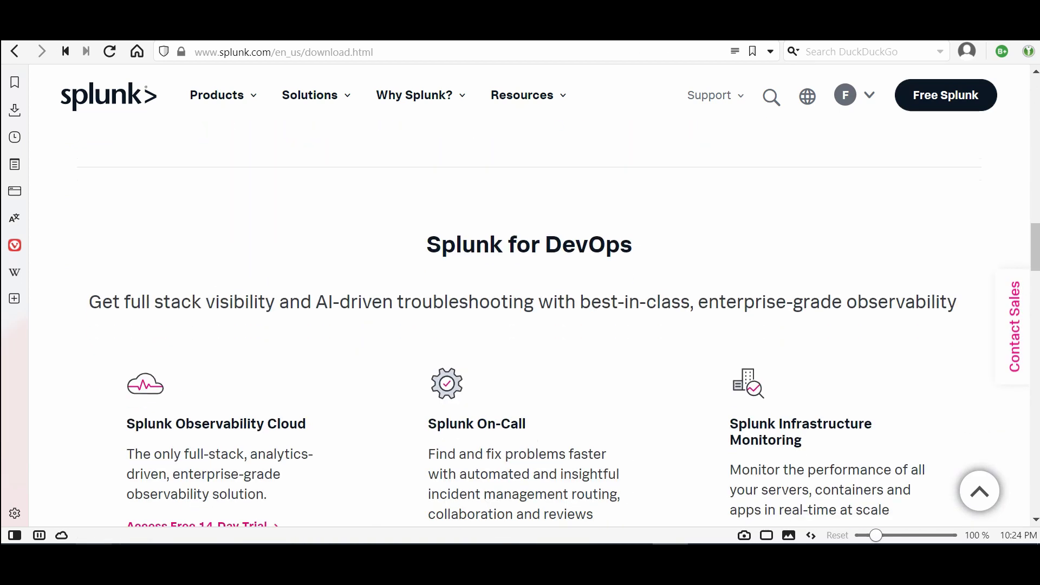
scroll(529, 325, "down", 6)
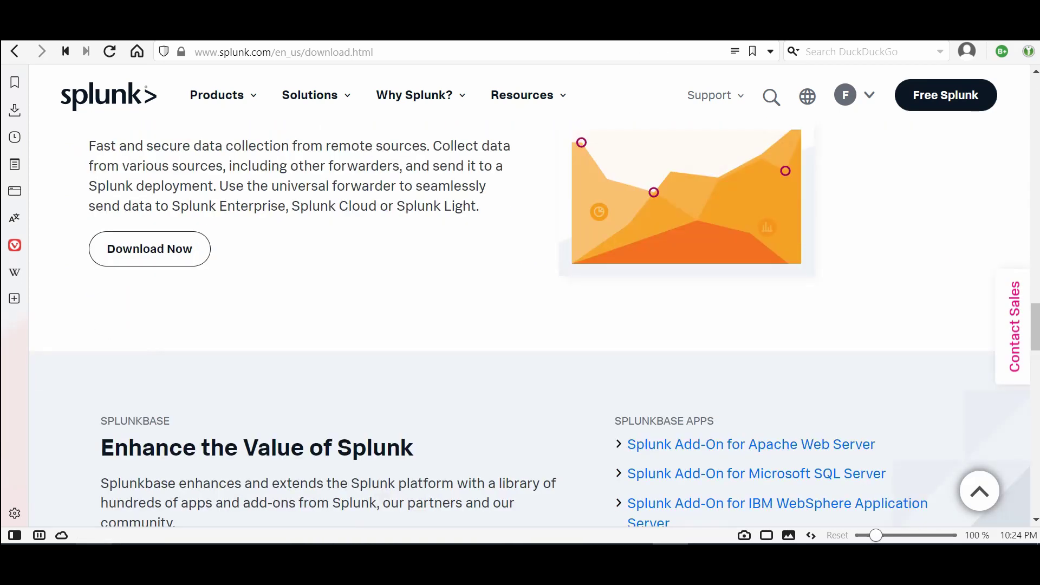
scroll(529, 325, "up", 2)
left_click(150, 336)
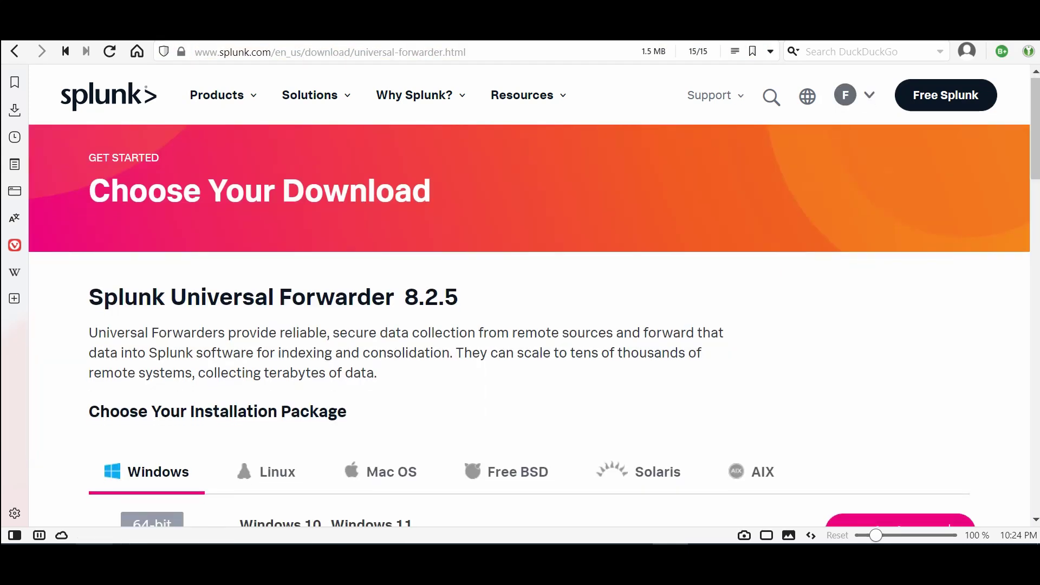
- Show the Linux packages for Universal Forwarder 8.2.5: ARM .tgz and 64-bit .rpm, .deb, .tgz
scroll(529, 325, "down", 3)
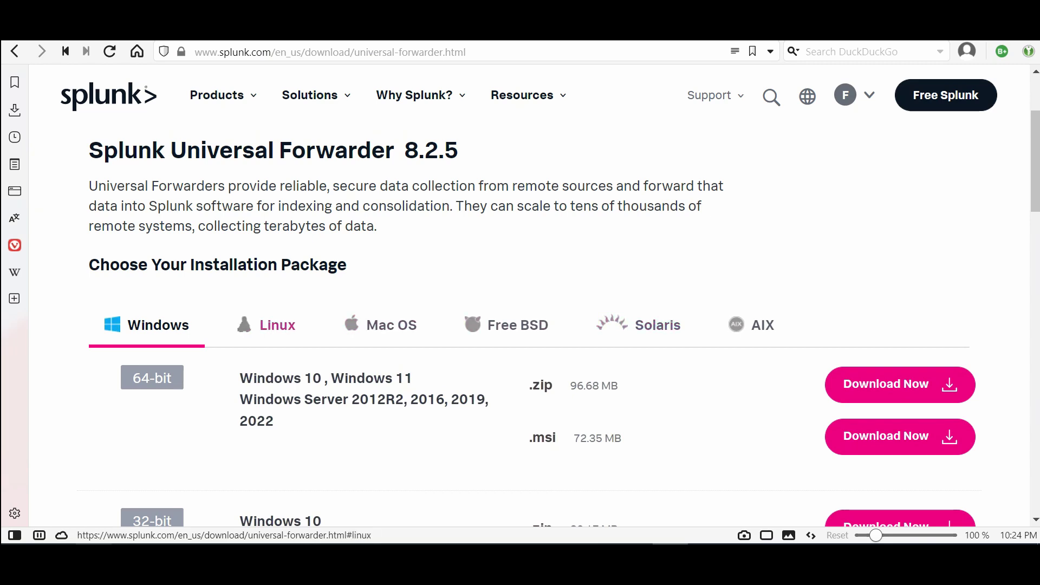
left_click(266, 325)
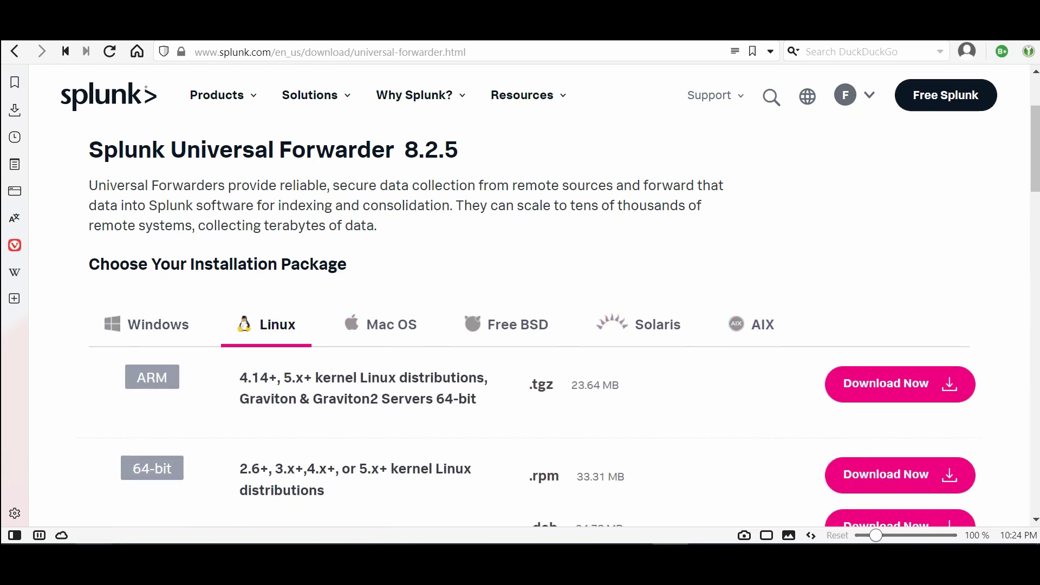
scroll(658, 314, "down", 1)
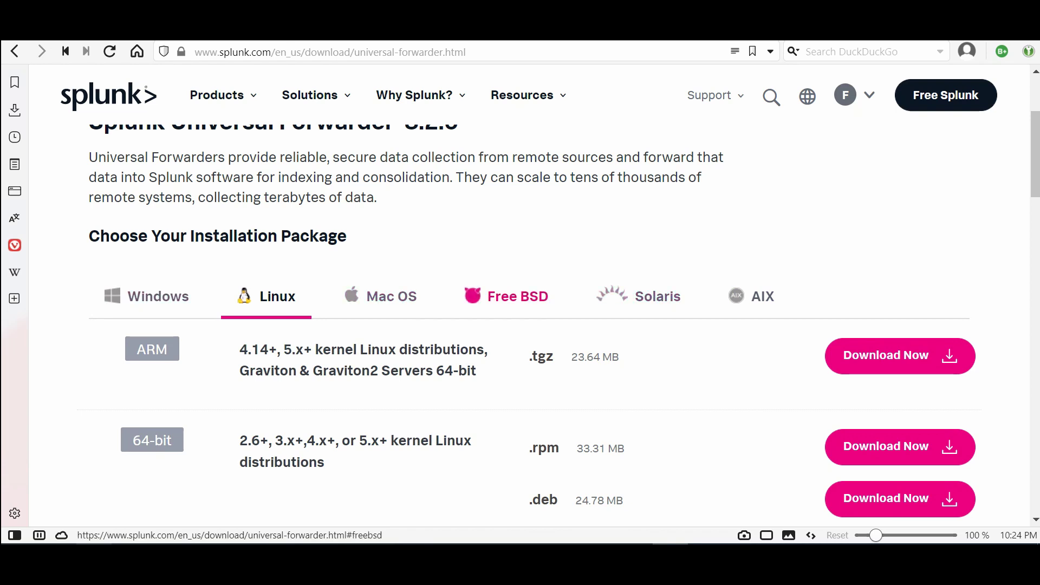
scroll(639, 295, "down", 2)
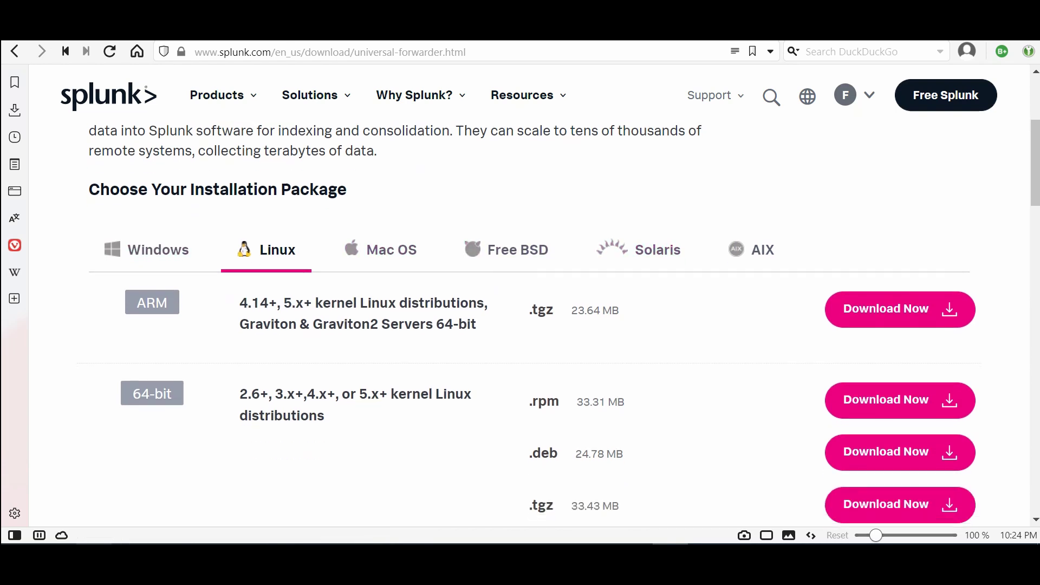
scroll(639, 296, "down", 1)
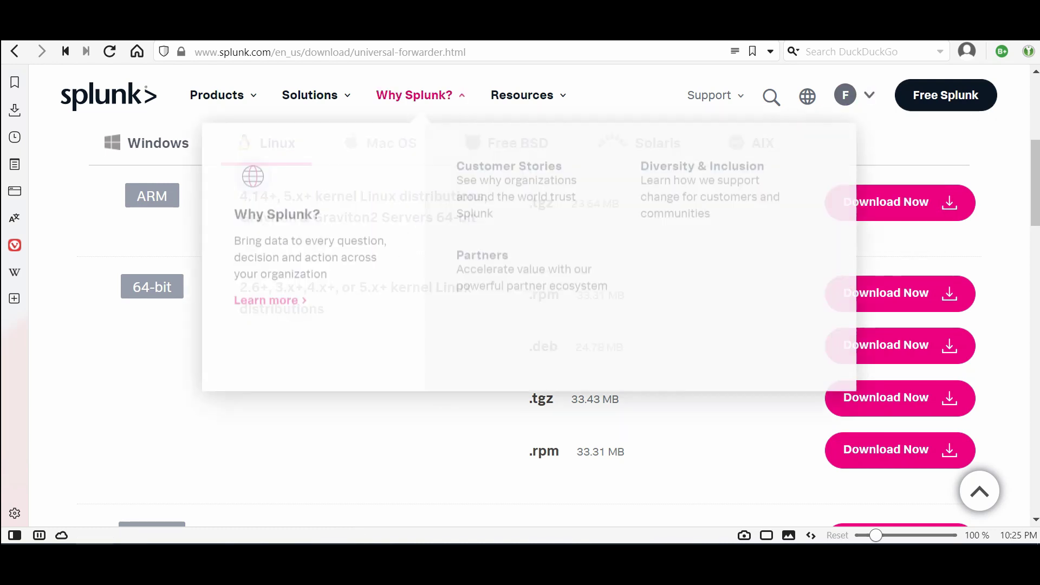
- Search Splunkbase apps for 'linux' to find the Splunk Add-on for Unix and Linux
key("ctrl+Tab")
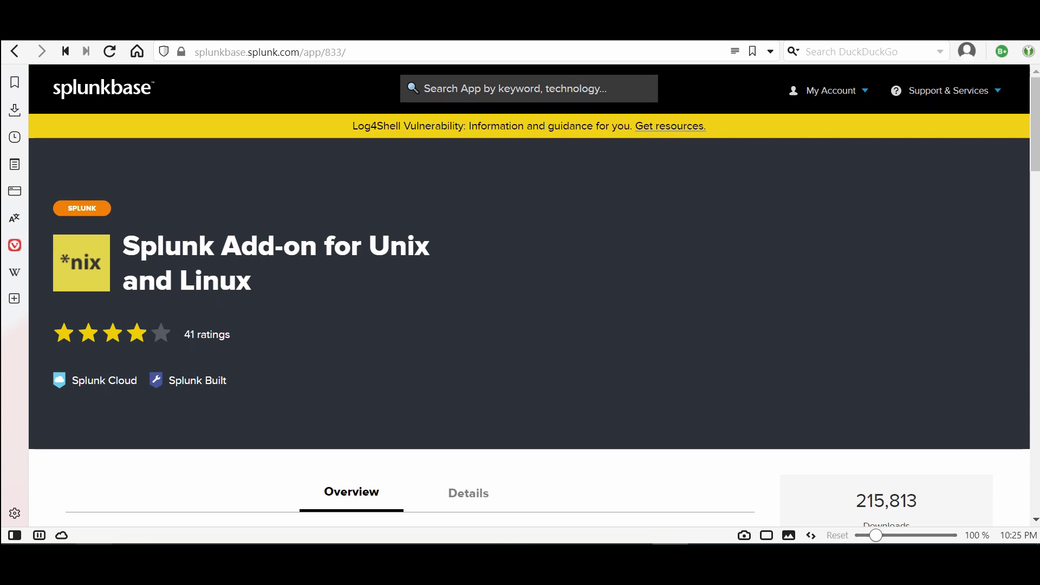
key("ctrl+l")
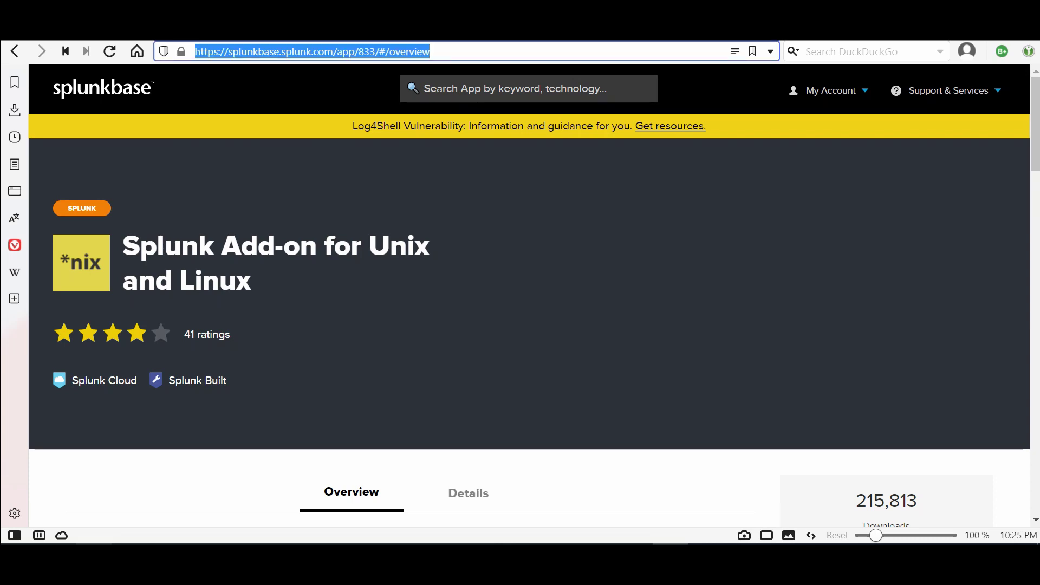
left_click(529, 88)
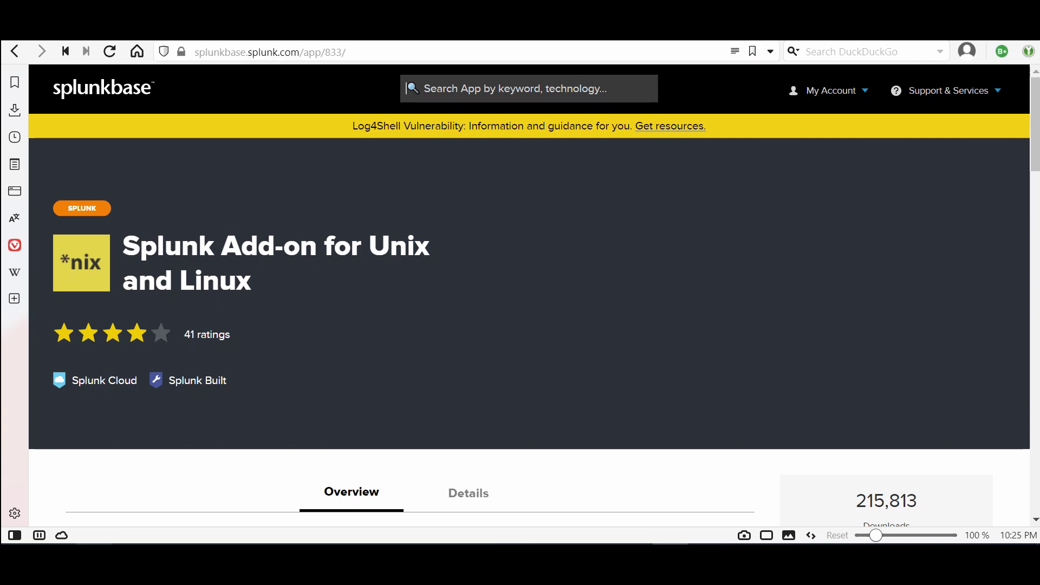
type("linux")
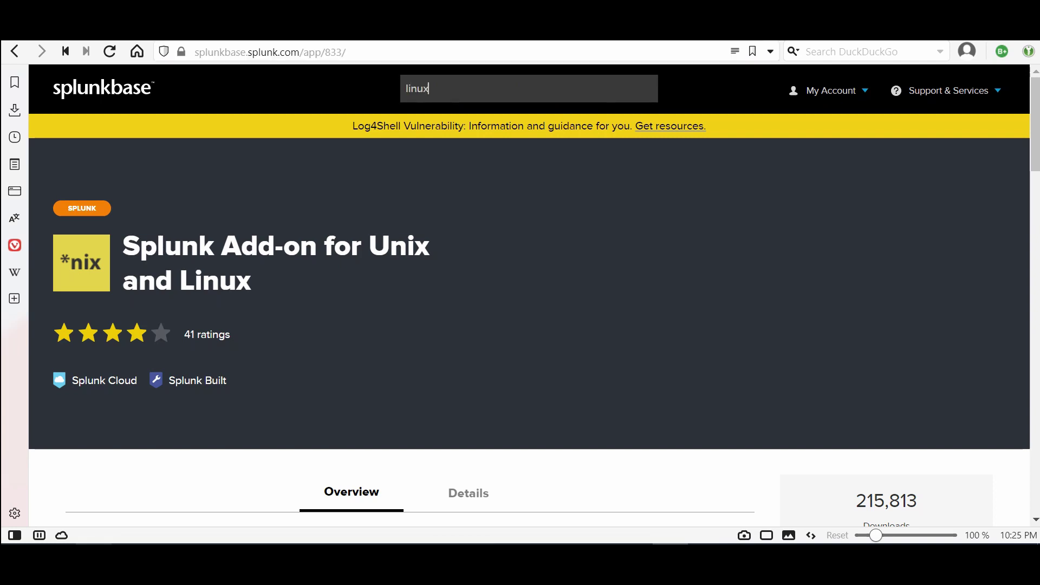
key("Return")
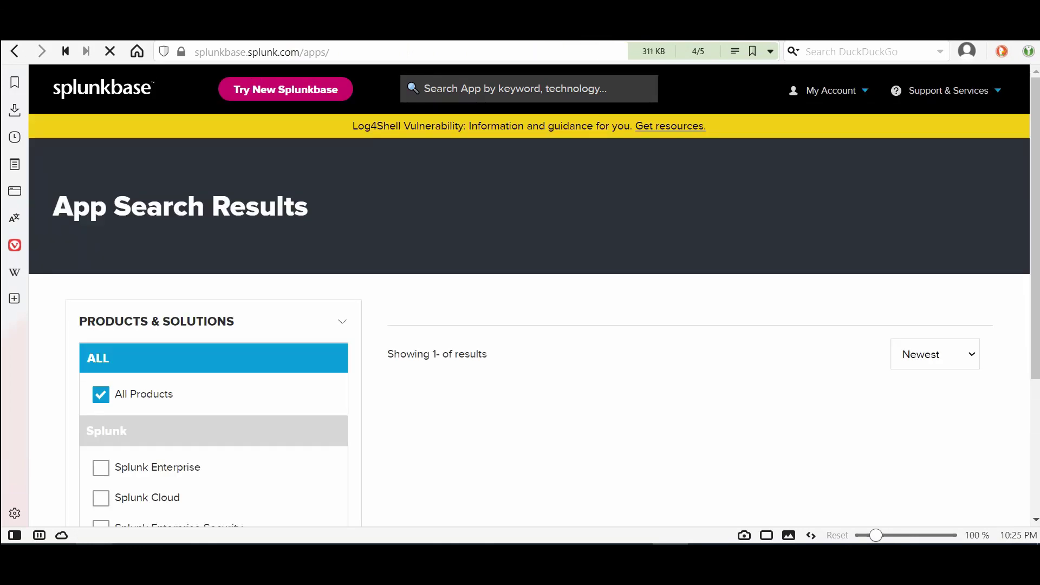
scroll(613, 379, "down", 2)
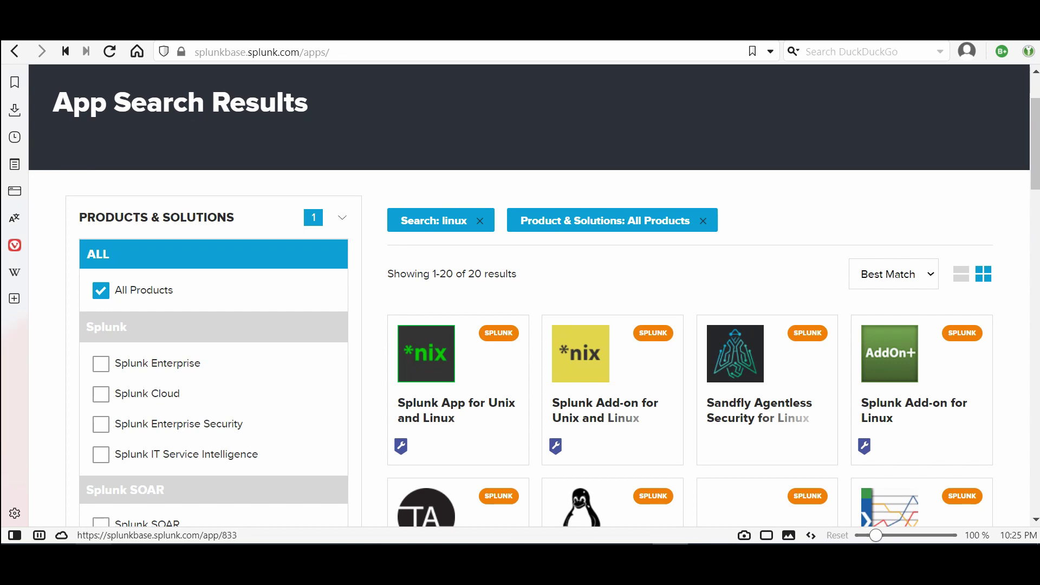
- Open the Splunk Add-on for Unix and Linux page and review its Overview, Details and version 8.4.0
left_click(456, 410)
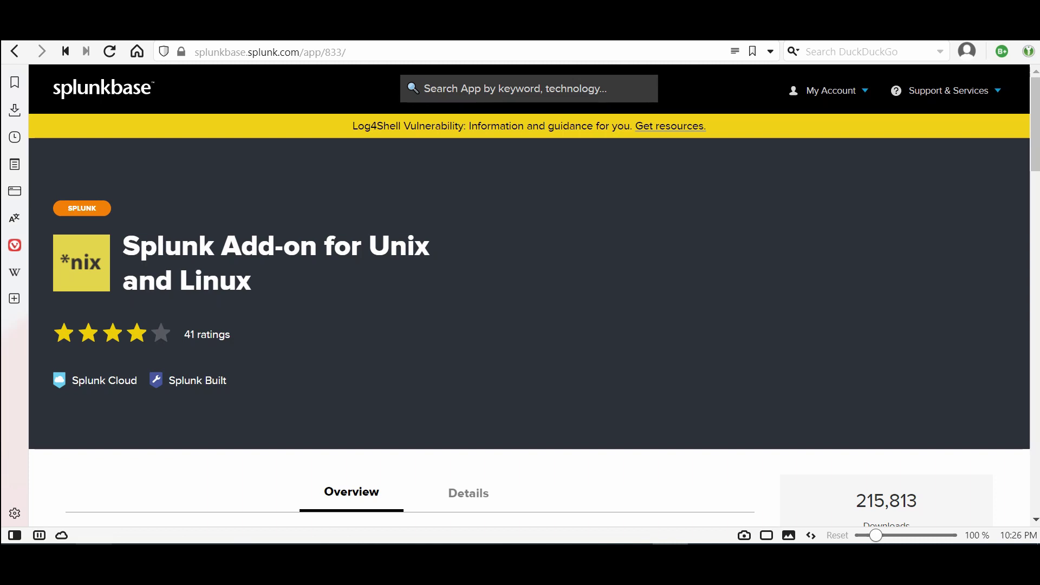
scroll(520, 296, "down", 4)
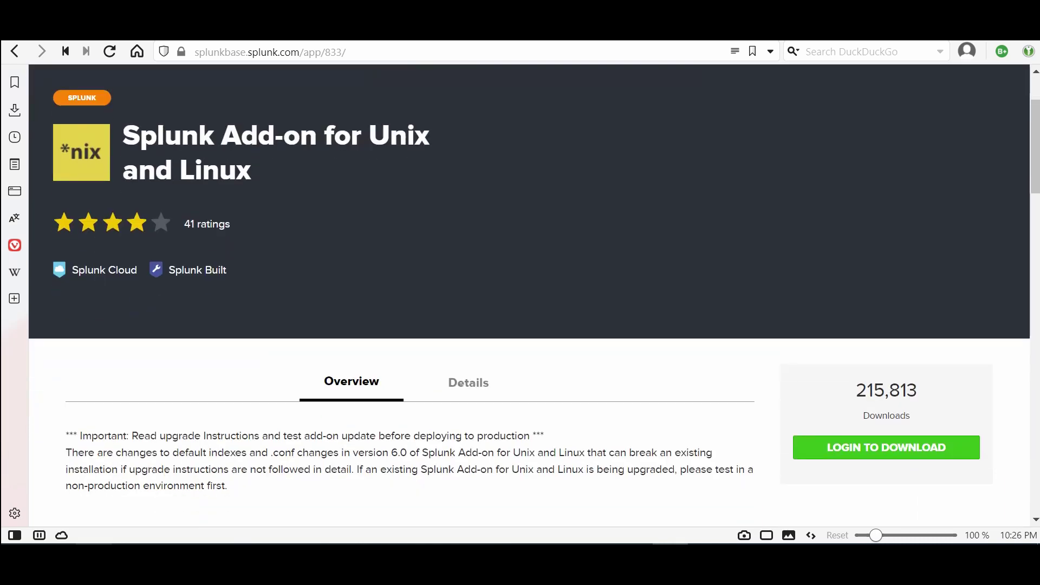
scroll(520, 295, "down", 1)
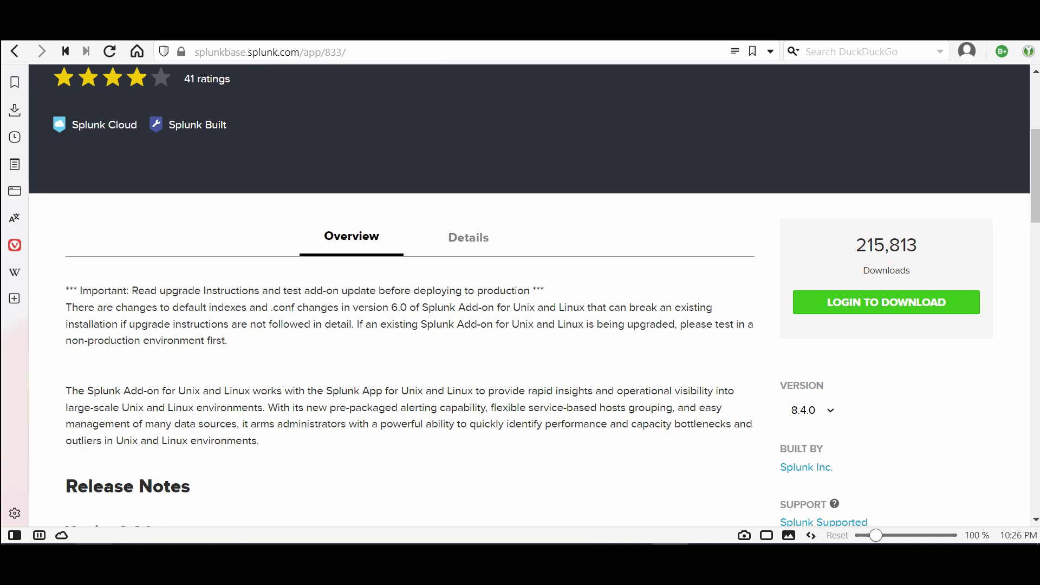
scroll(520, 295, "down", 3)
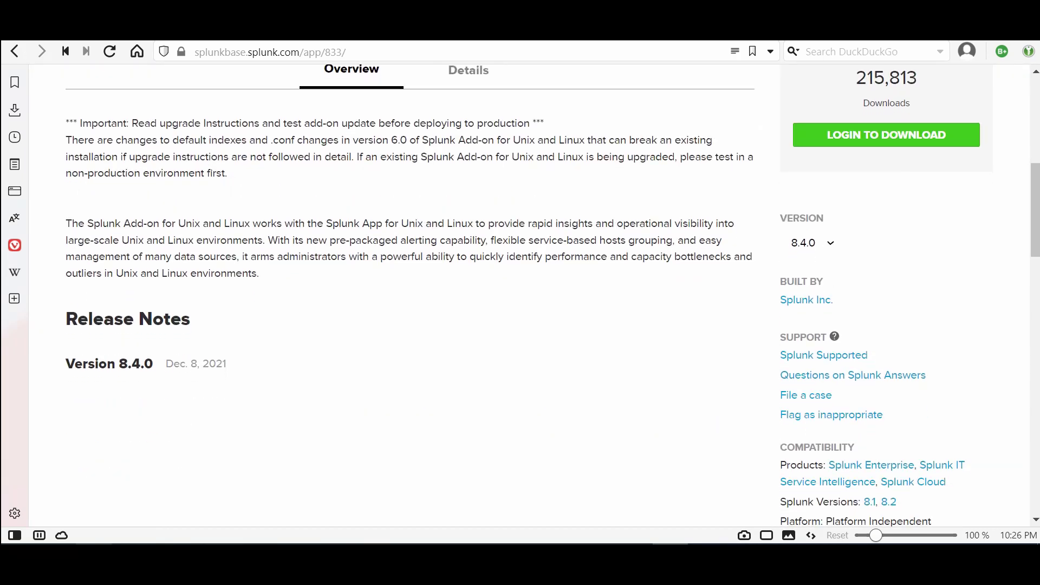
left_click(468, 70)
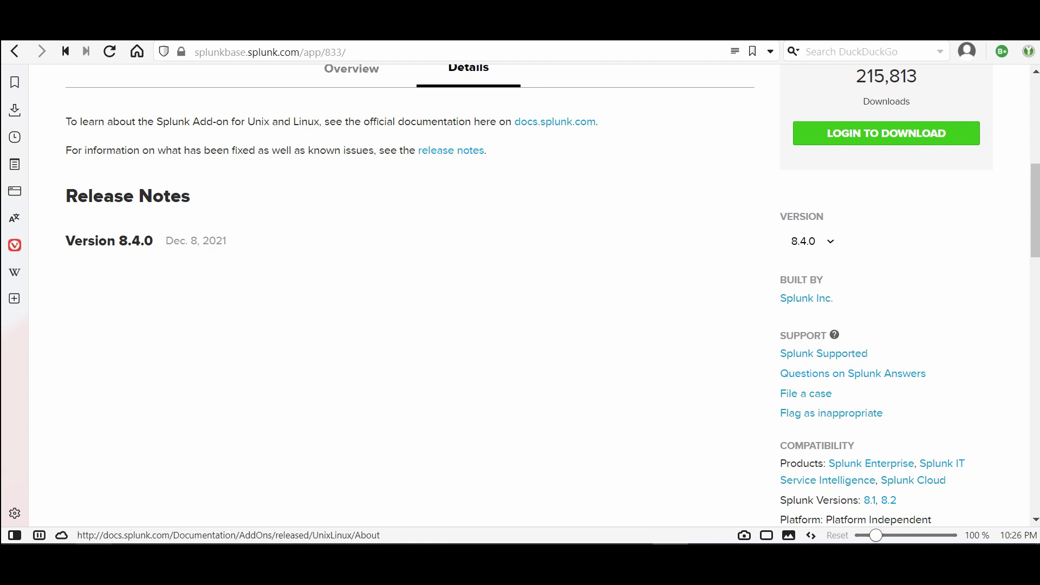
left_click(352, 69)
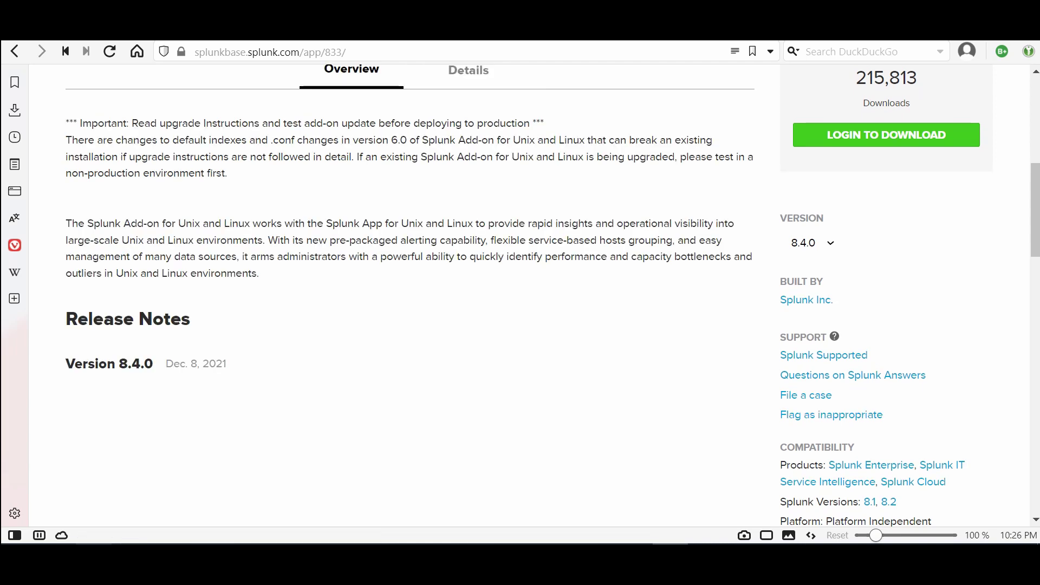
scroll(520, 295, "down", 3)
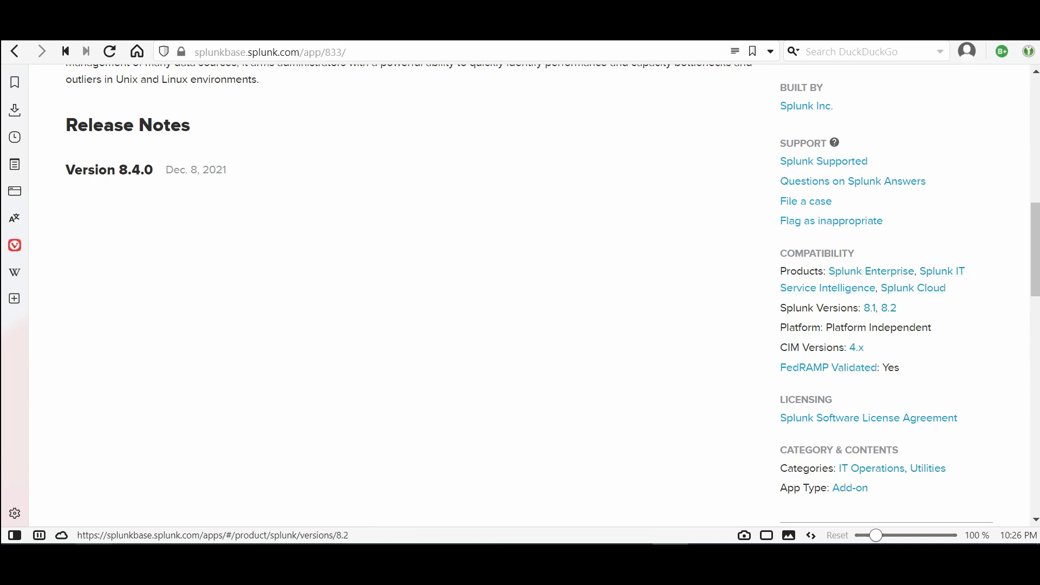
scroll(888, 303, "up", 5)
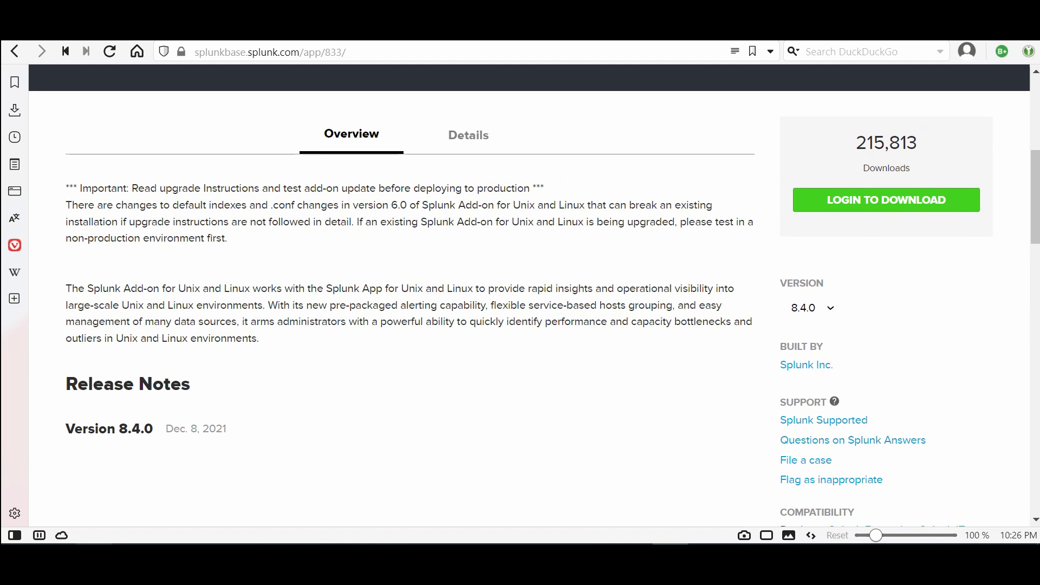
scroll(534, 295, "up", 4)
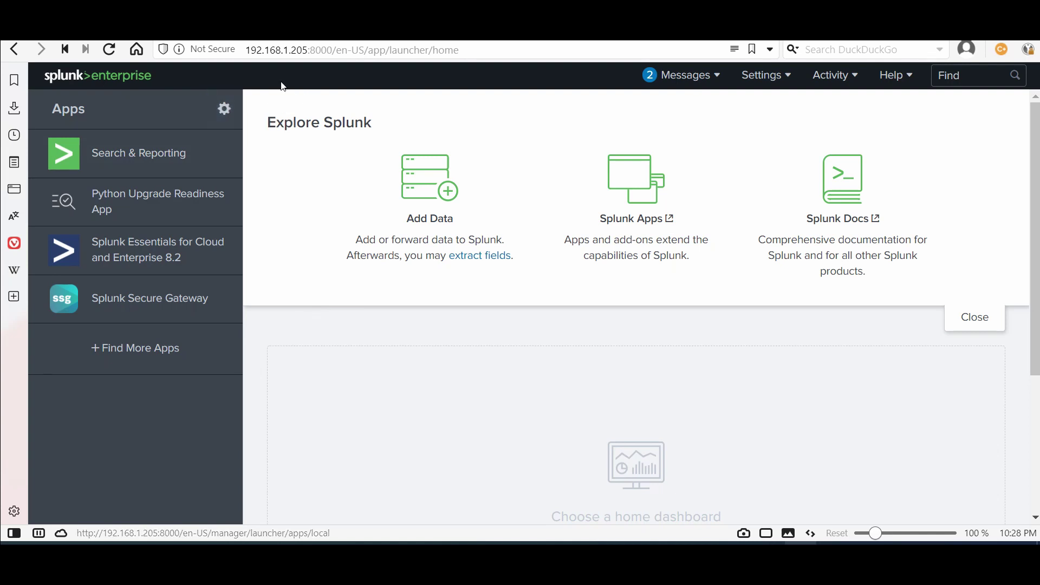
- Install splunk-add-on-for-unix-and-linux_840.tgz from file with Upgrade app ticked, postponing setup
left_click(223, 97)
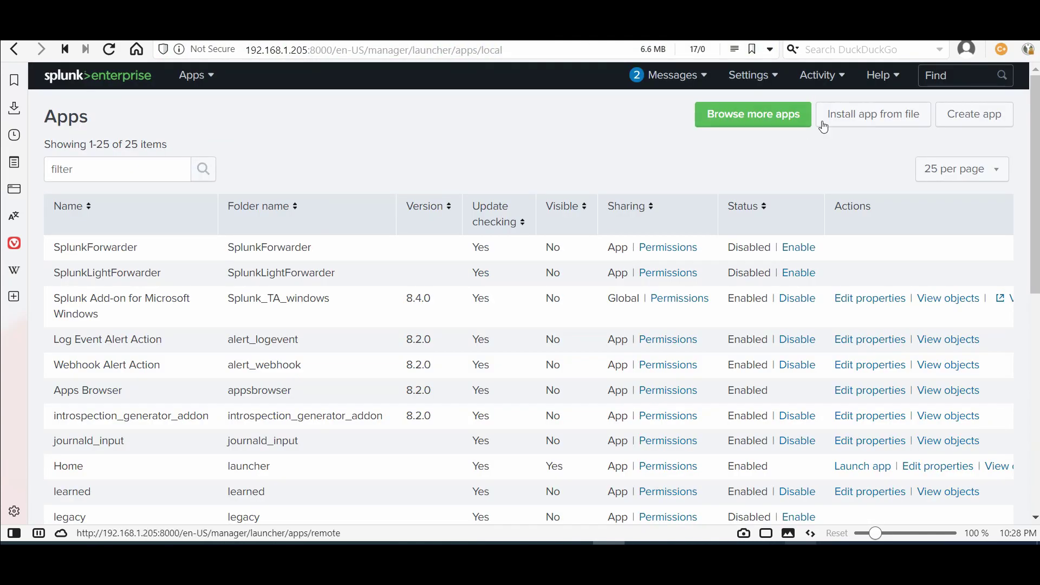
left_click(850, 113)
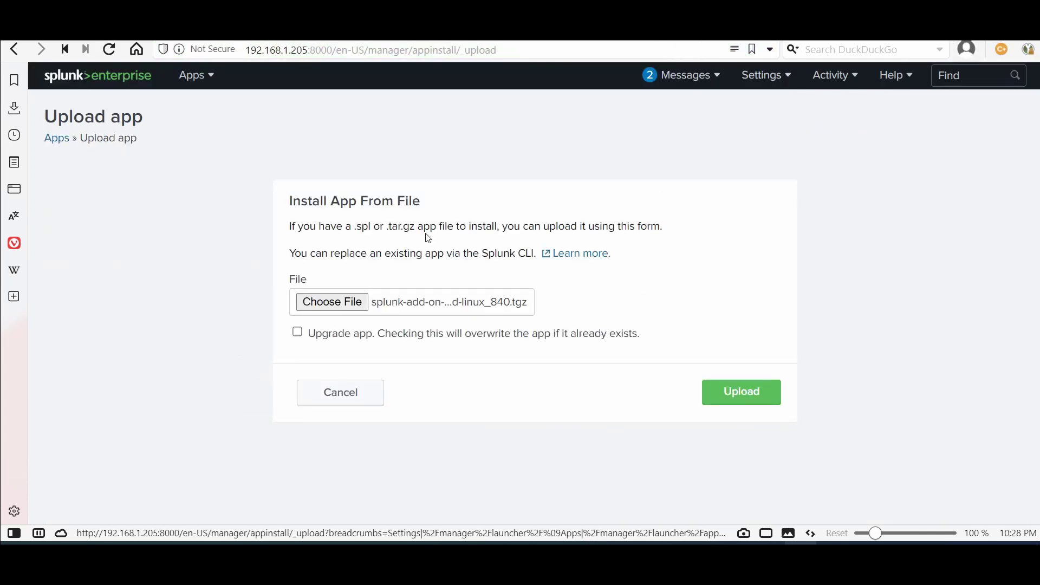
left_click(295, 339)
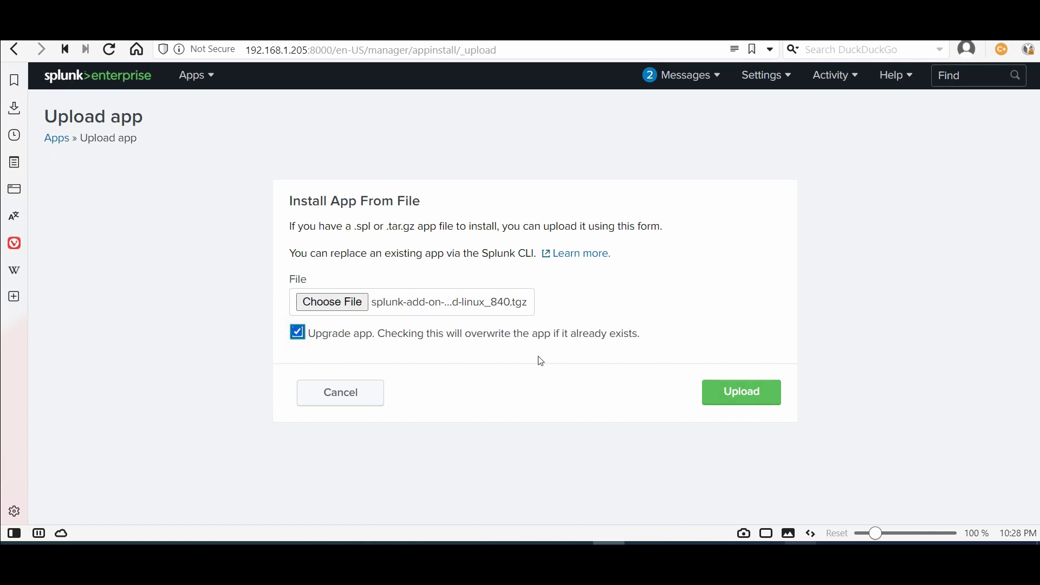
left_click(738, 393)
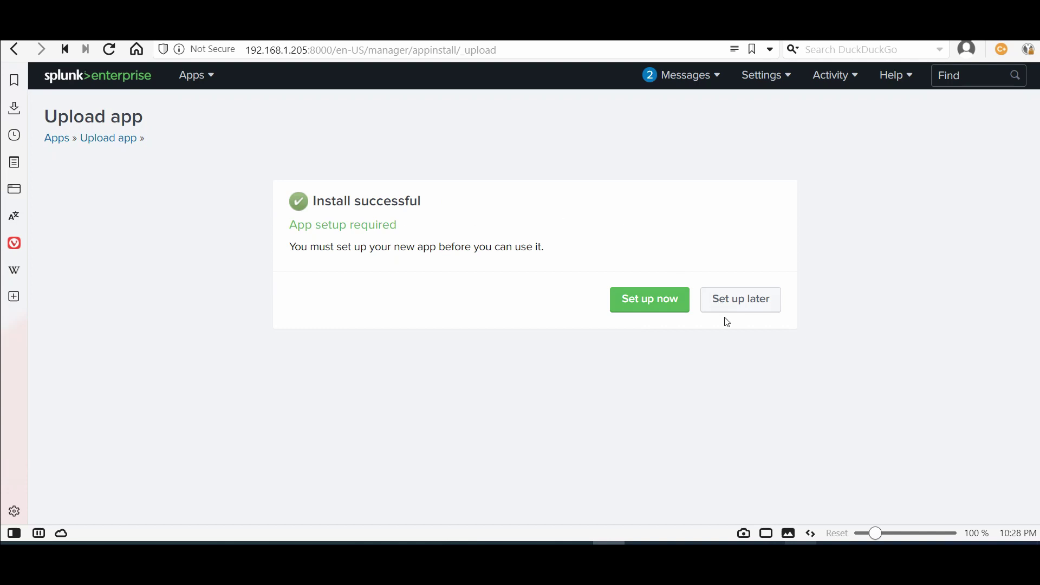
left_click(753, 309)
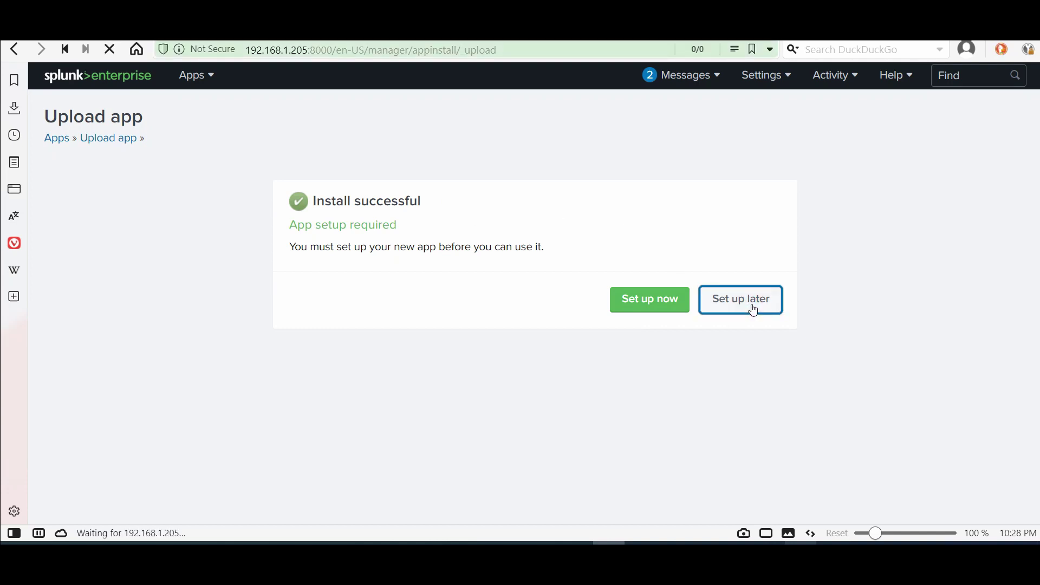
- Extract the add-on .tgz archive into its own folder with 7-Zip
left_click(124, 543)
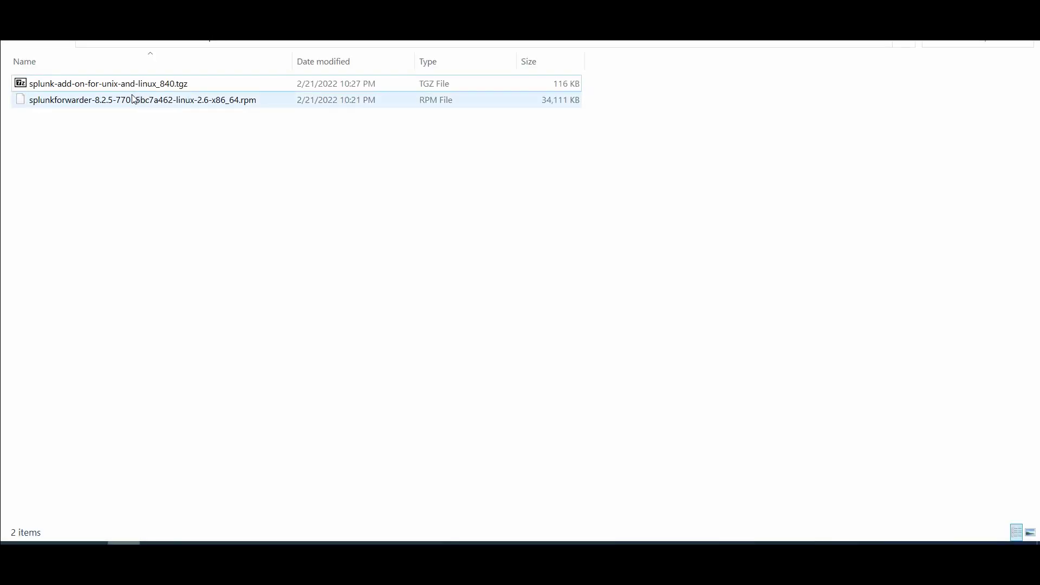
left_click(114, 88)
right_click(113, 86)
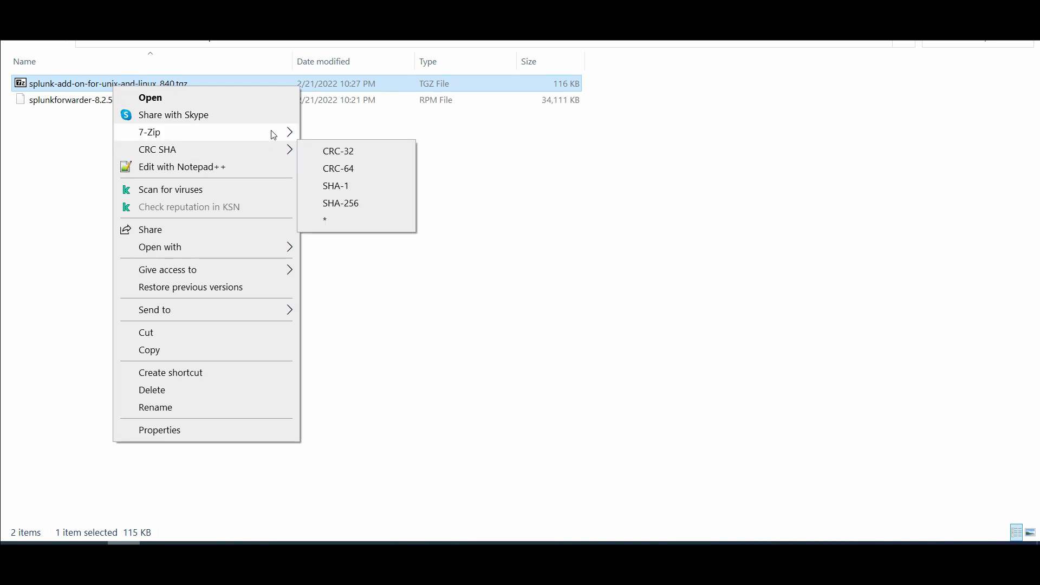
mouse_move(272, 132)
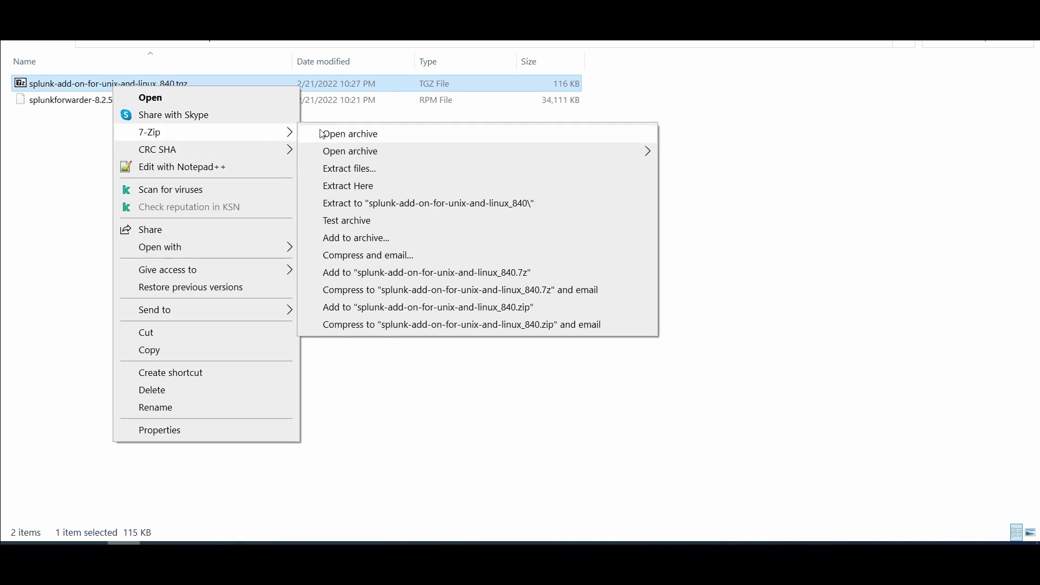
left_click(380, 205)
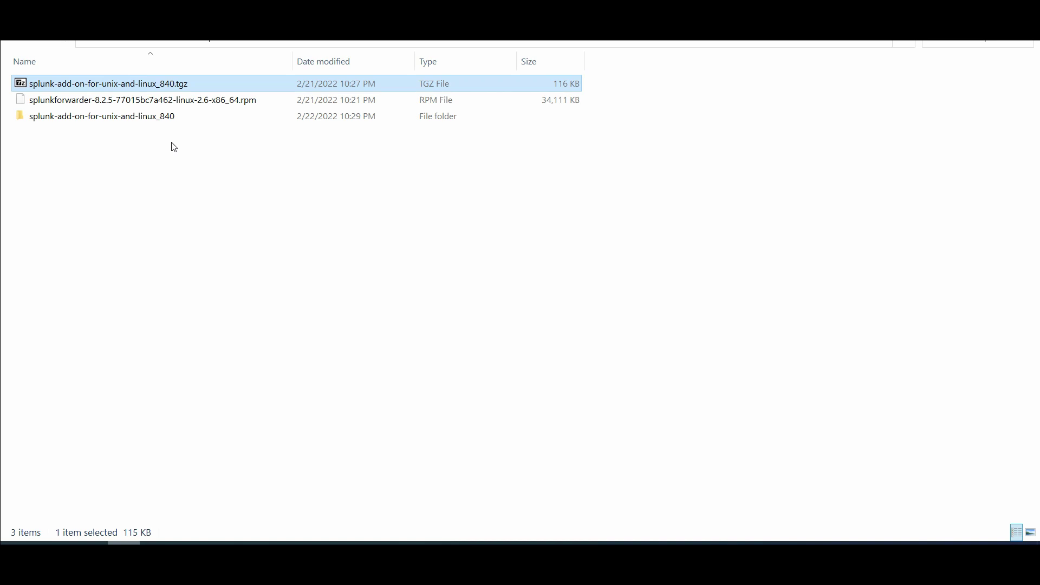
- Extract Splunk_TA_nix-8.4.0.tar into a Splunk_TA_nix-8.4.0 folder and open it
double_click(107, 83)
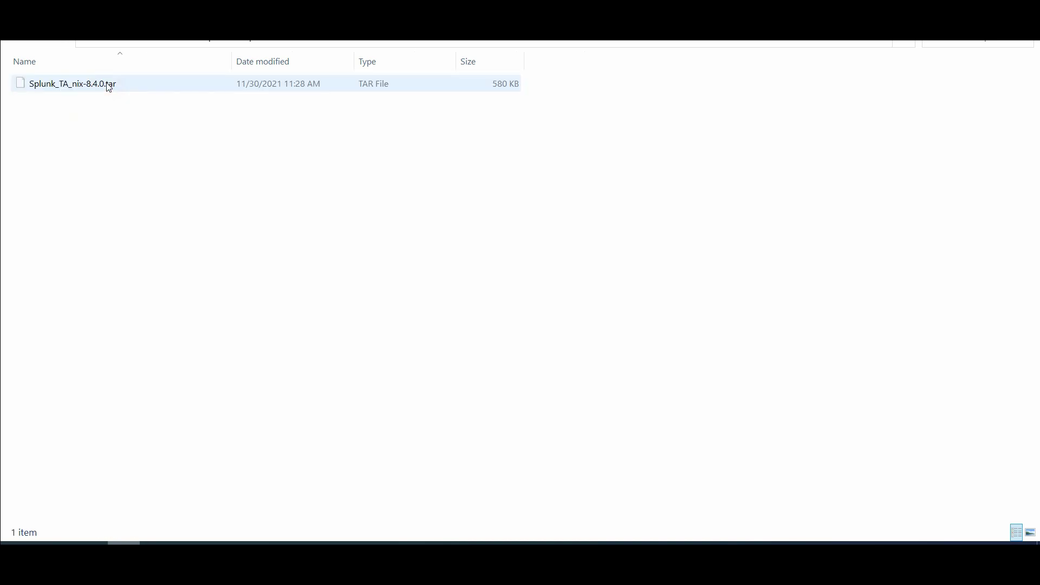
right_click(77, 84)
mouse_move(220, 137)
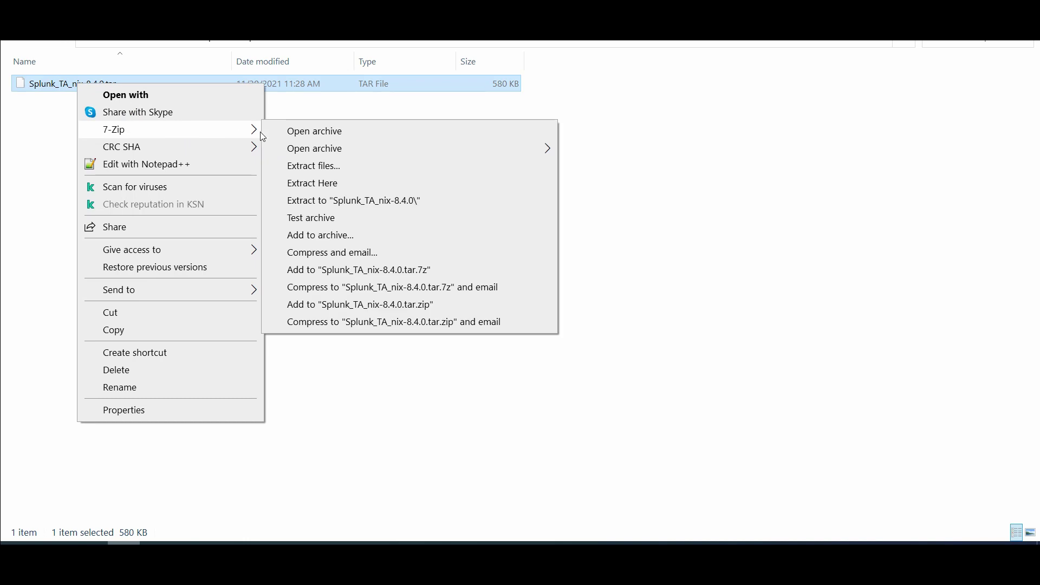
left_click(340, 200)
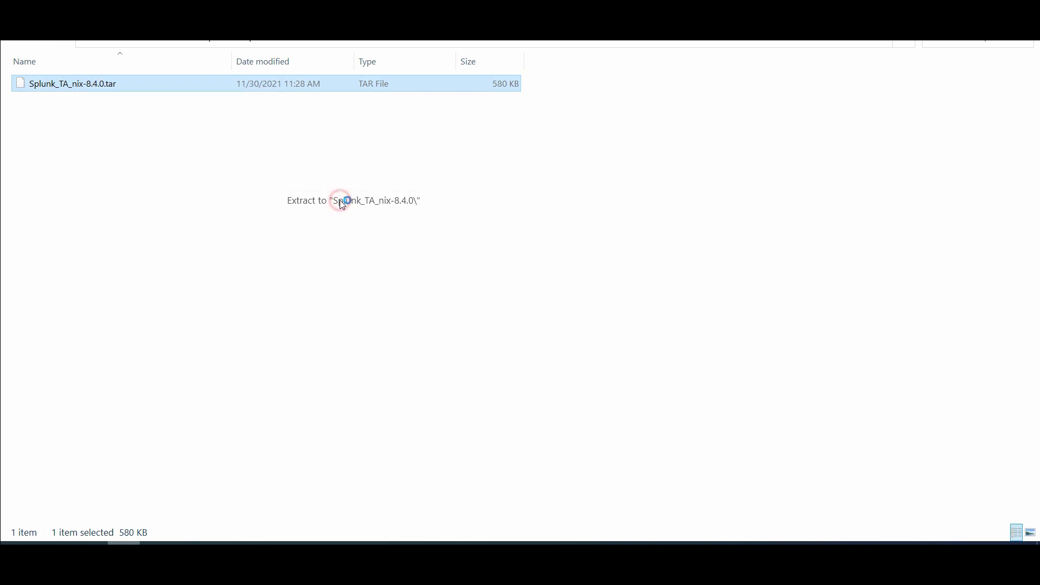
left_click(80, 104)
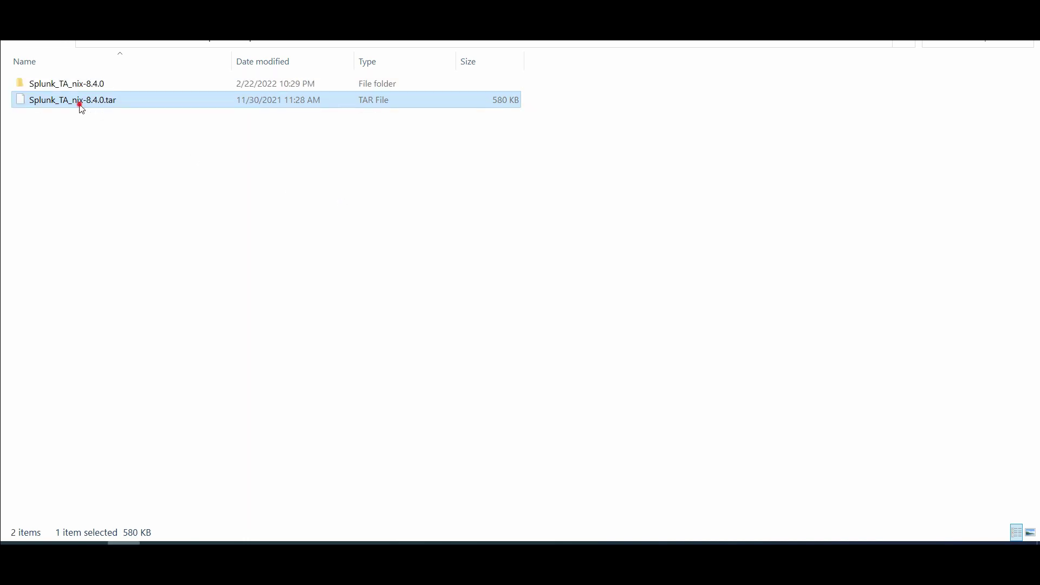
key("Escape")
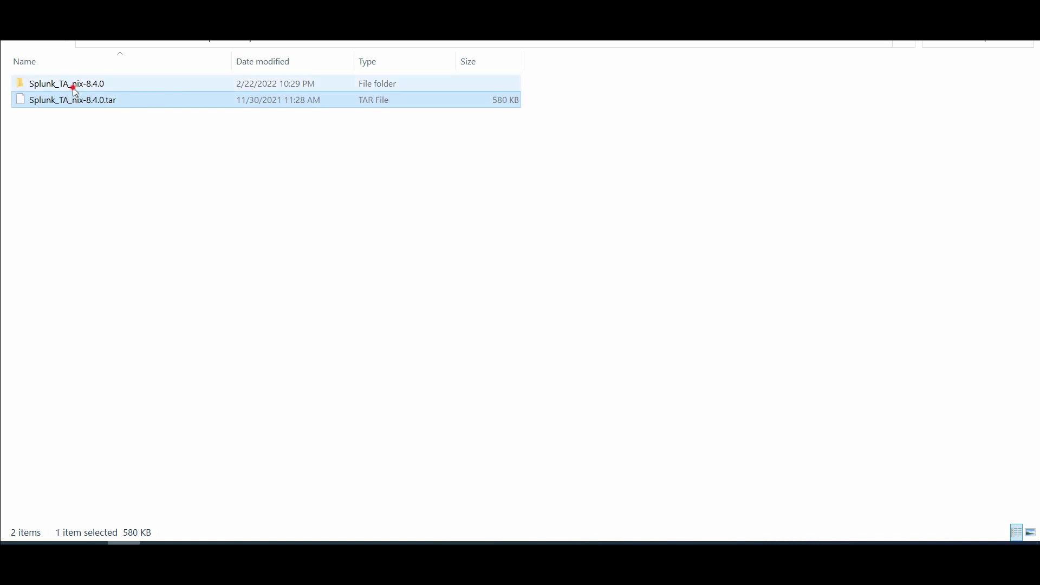
double_click(74, 87)
- Move the Splunk_TA_nix folder into the downloads folder beside the forwarder rpm
left_click(74, 87)
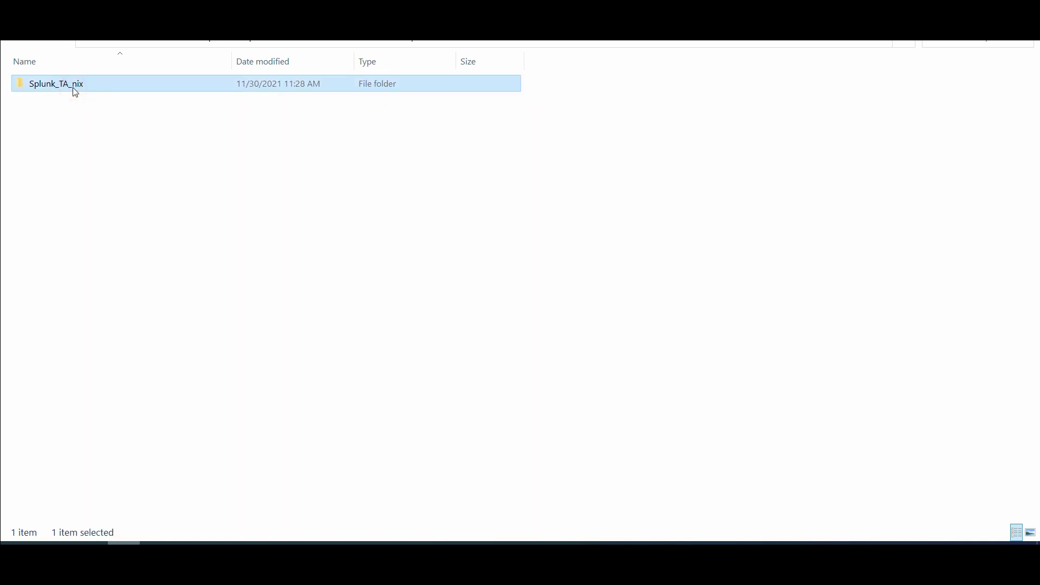
right_click(75, 87)
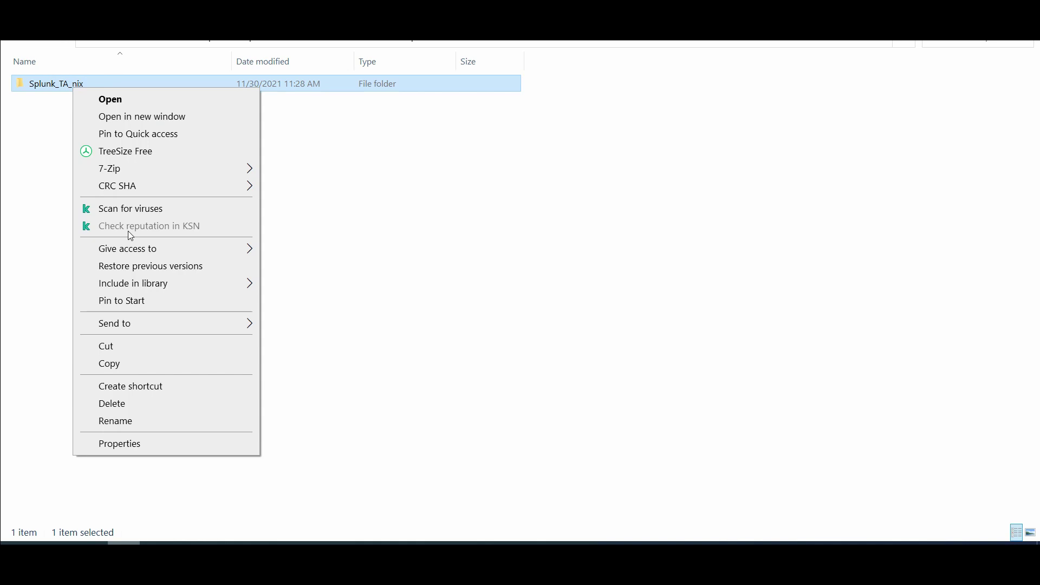
left_click(134, 346)
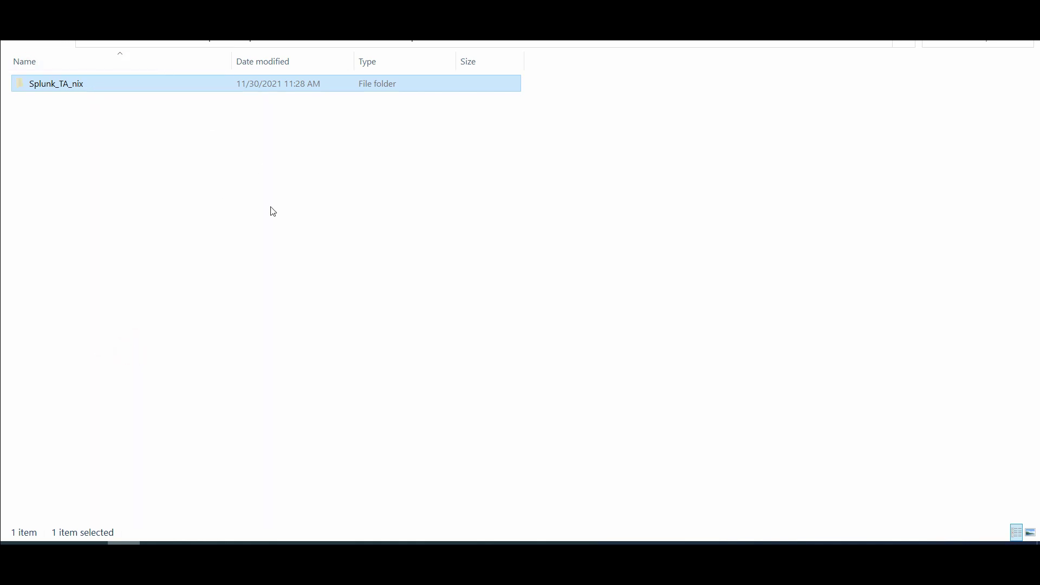
key("alt+Up")
key("alt+Up")
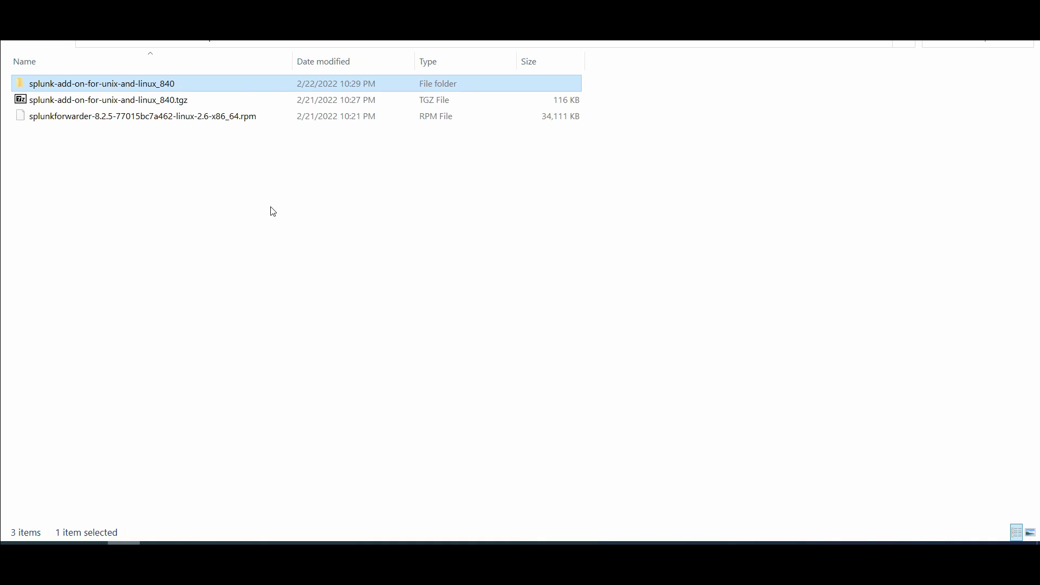
right_click(273, 212)
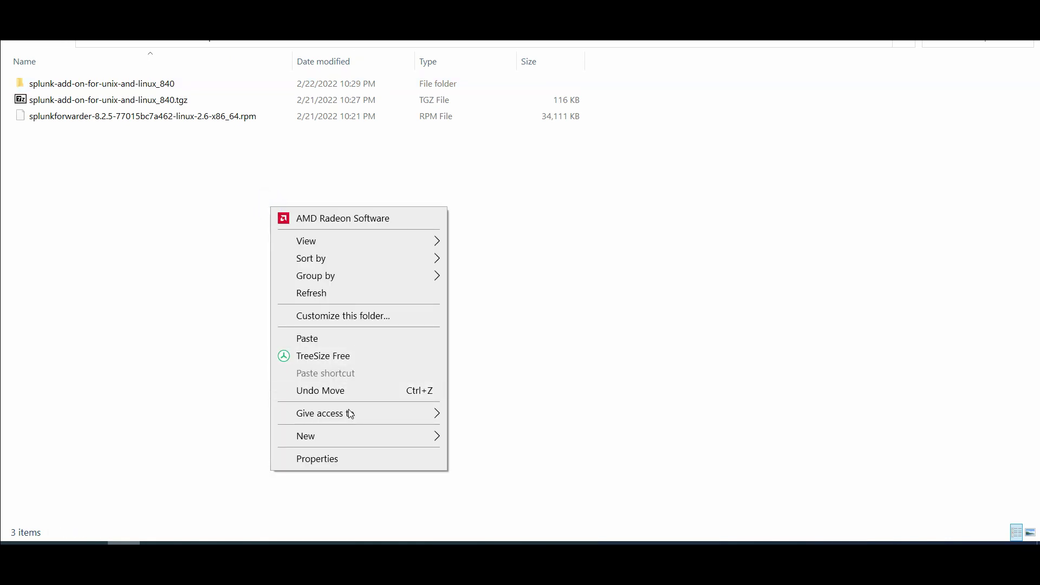
left_click(353, 341)
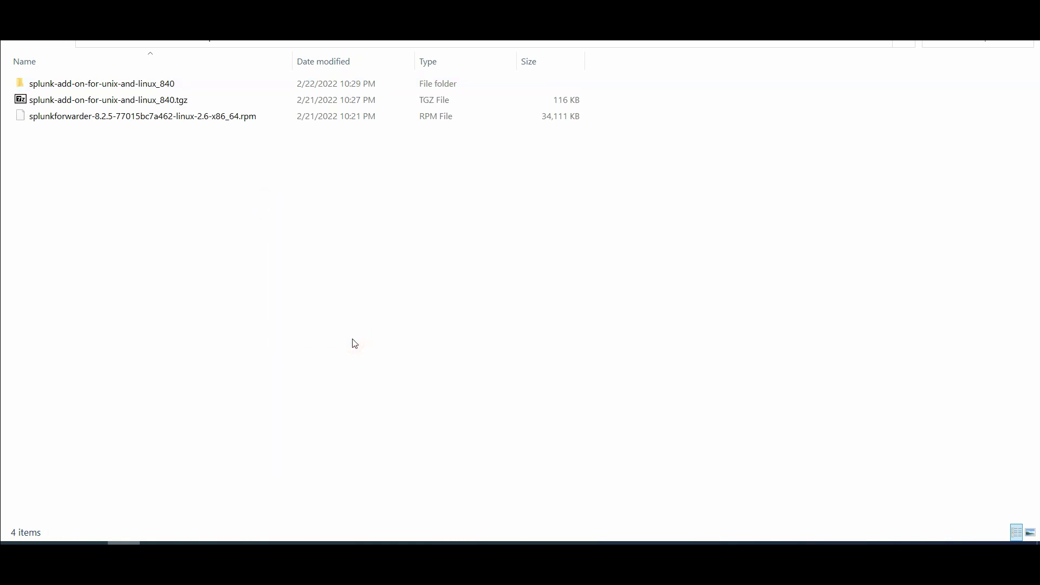
mouse_move(70, 89)
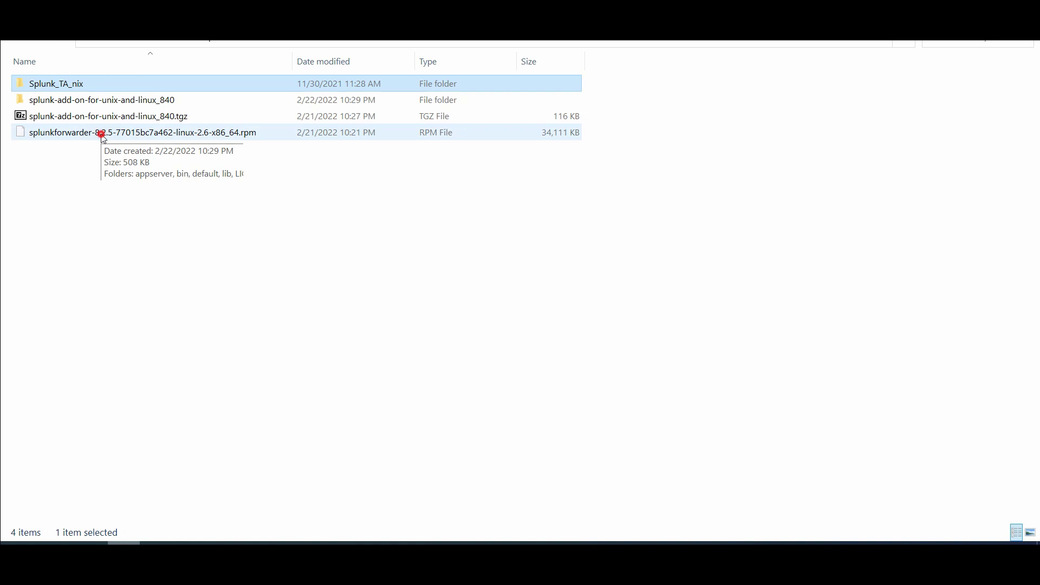
left_click(102, 133)
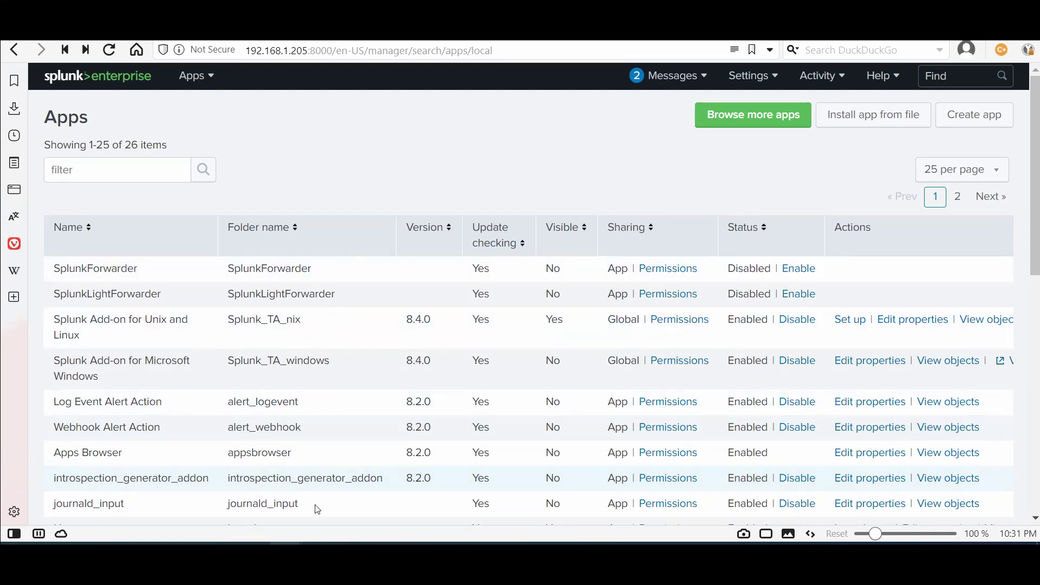
- Change to /tmp on the Linux host and list its contents
left_click(319, 564)
type("cd ")
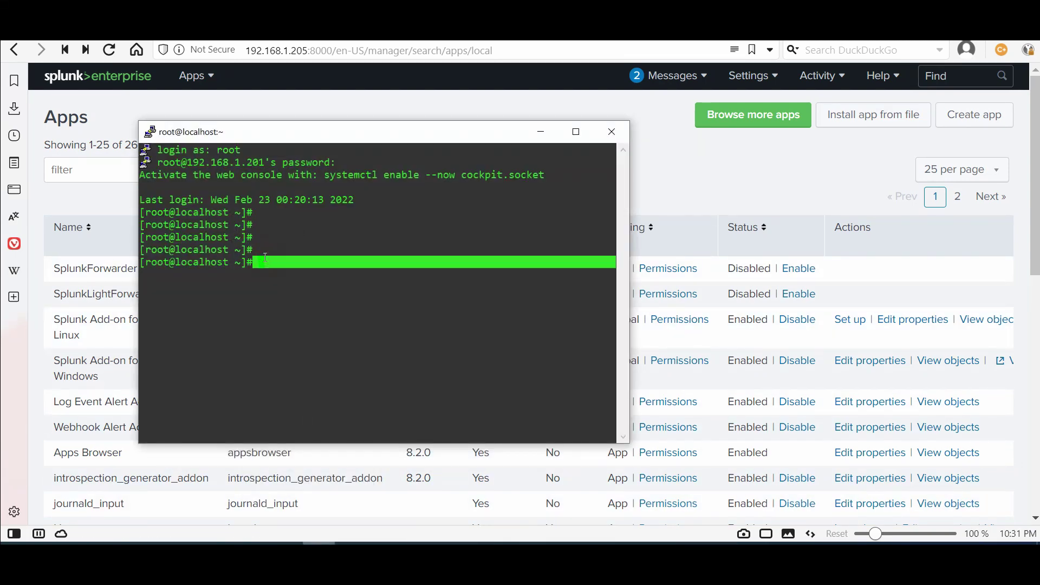
type("/tmp/")
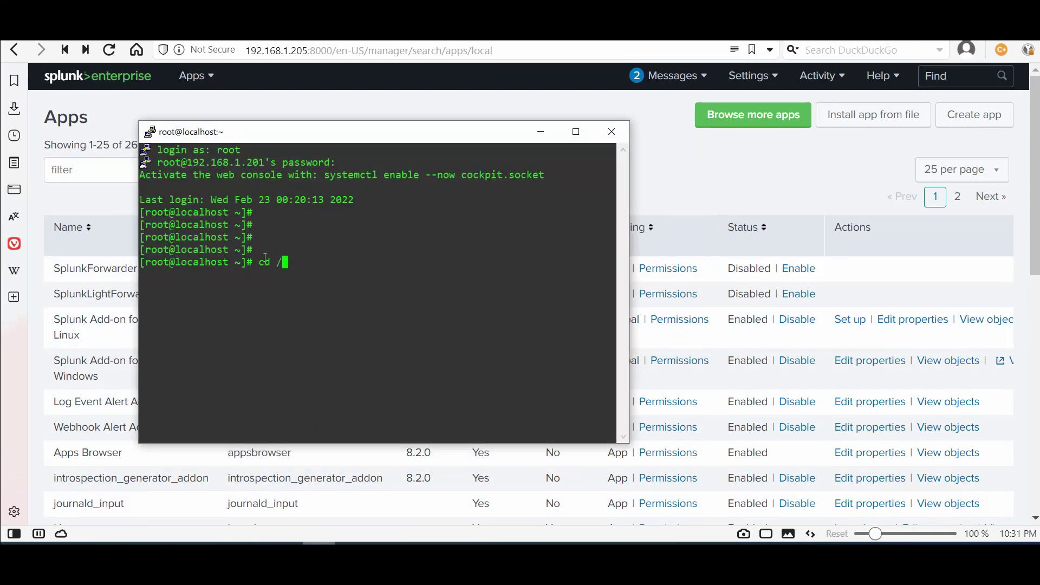
key("Return")
type("ls")
key("Return")
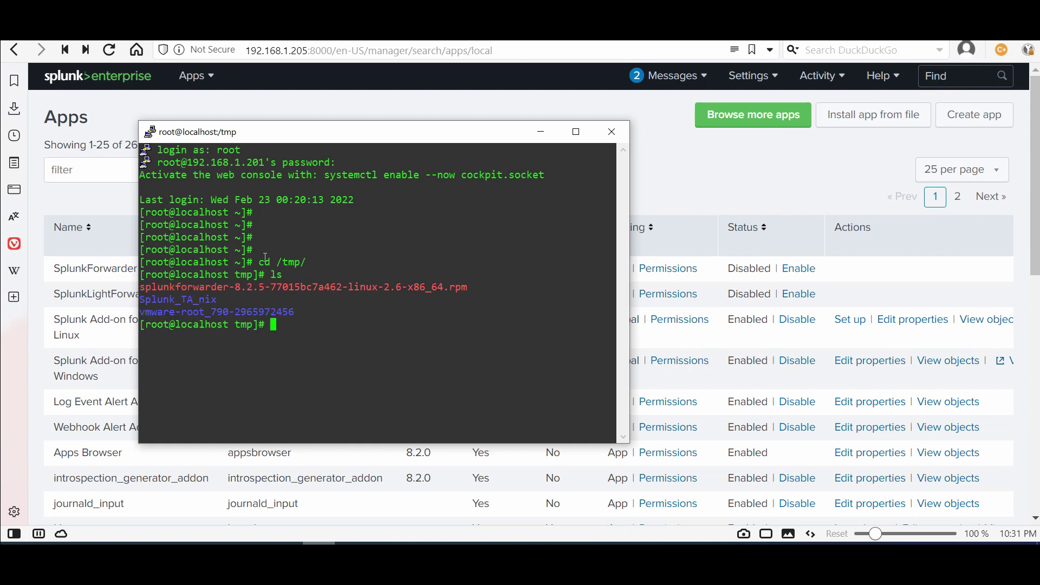
triple_click(154, 300)
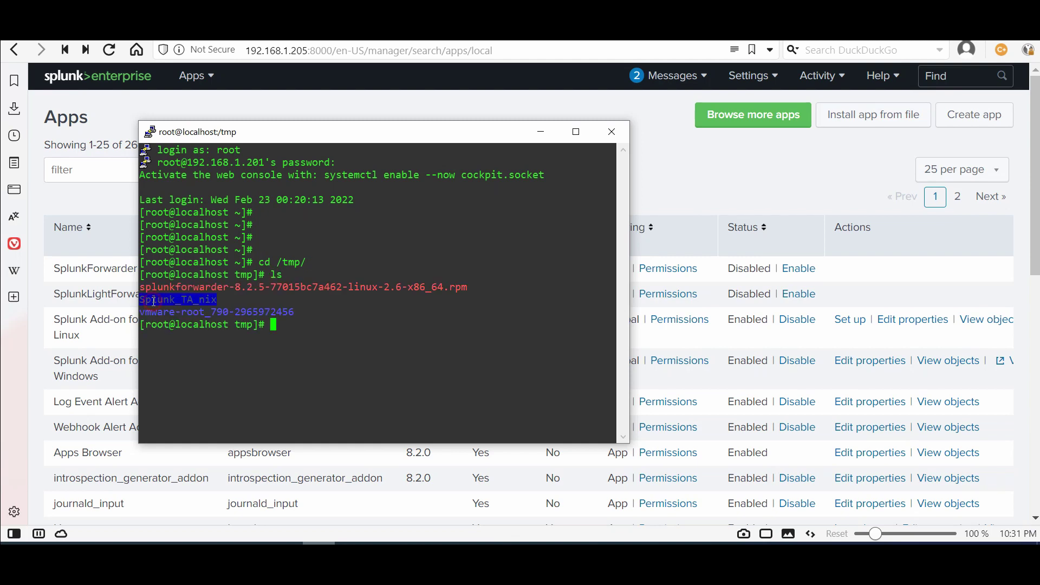
left_click(154, 301)
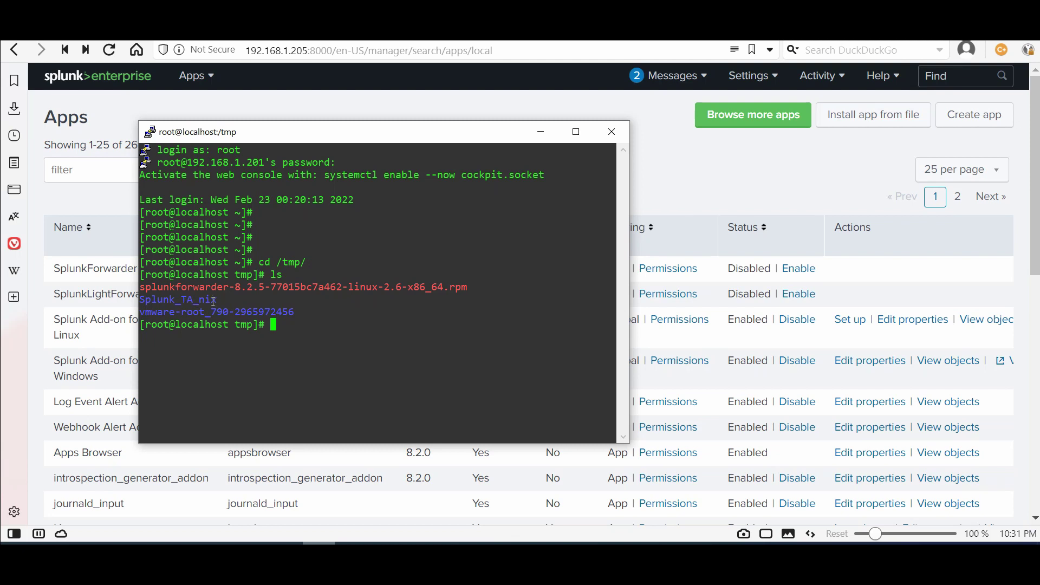
- Install the forwarder with 'rpm -ivh splunkforwarder-8.2.5-77015bc7a462-linux-2.6-x86_64.rpm'
left_click(281, 324)
left_click(287, 325)
type("rpm")
key("BackSpace")
key("BackSpace")
key("BackSpace")
type("pm -ivh spl")
key("Tab")
key("Return")
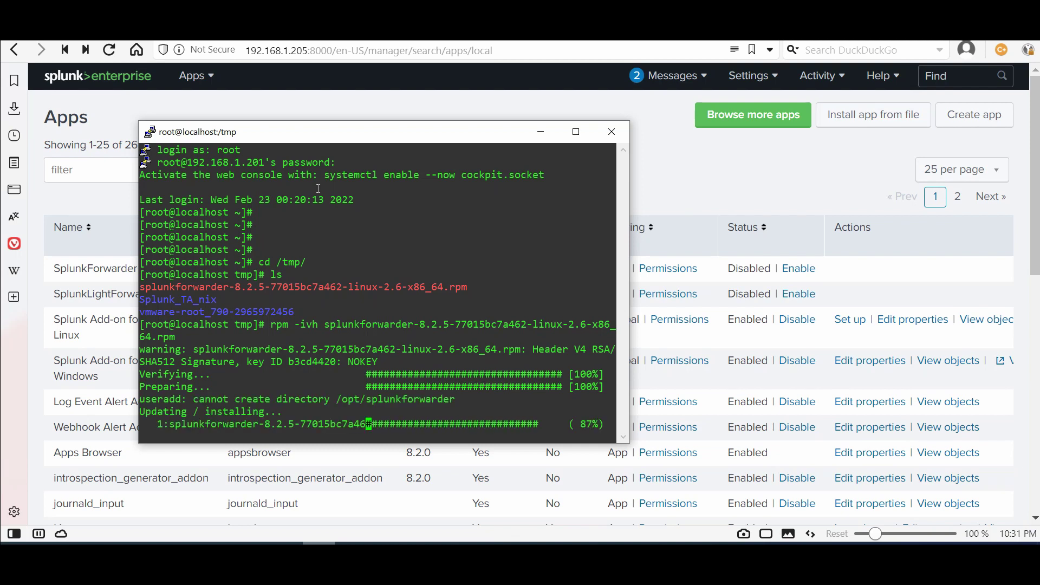
- Run 'cp Splunk_TA_nix/ /opt/splunkforwarder/etc/apps/' to copy the add-on to the forwarder
key("Return")
key("Return")
key("Return")
key("Return")
key("Return")
key("Return")
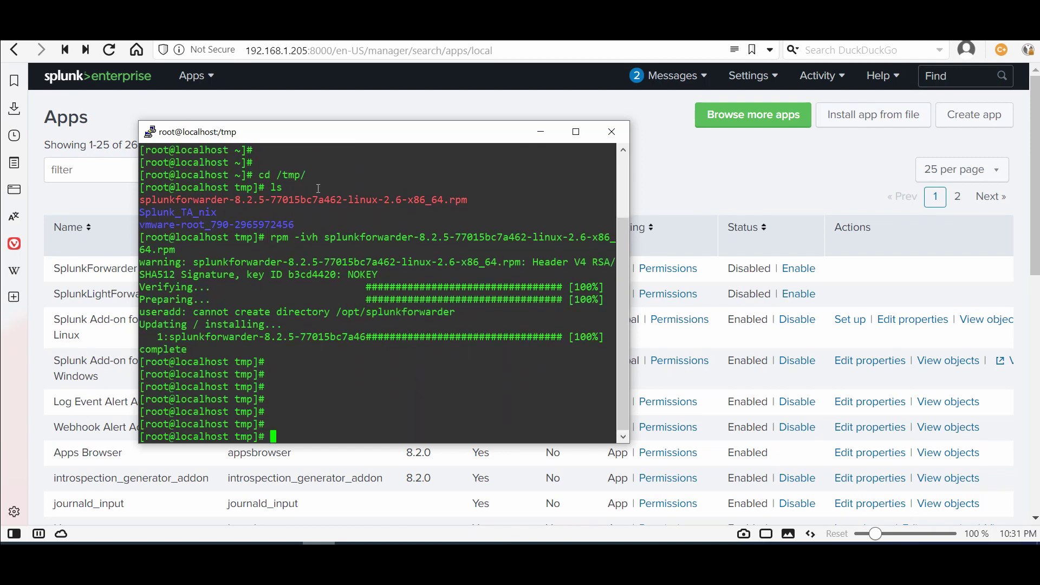
type("cp ")
type("S")
key("Tab")
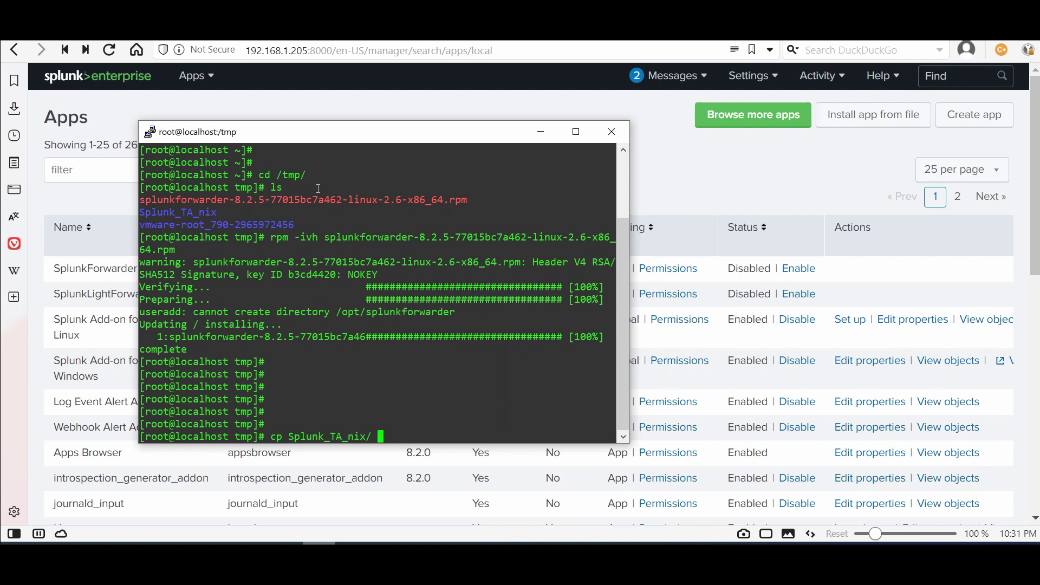
type("/opt/s")
key("Tab")
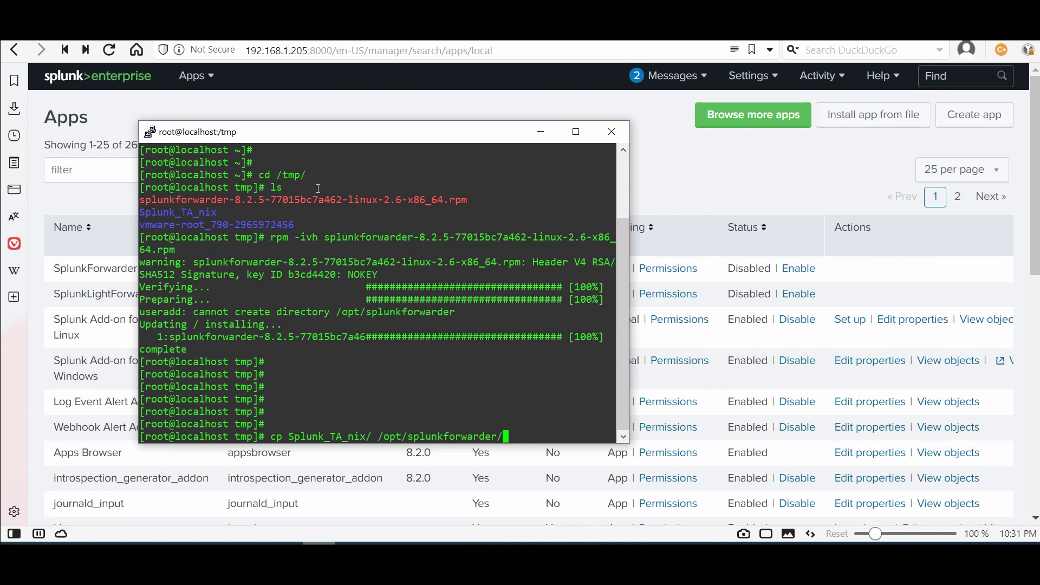
type("ap")
key("BackSpace")
key("BackSpace")
type("e")
key("Tab")
type("ap")
key("Tab")
key("Return")
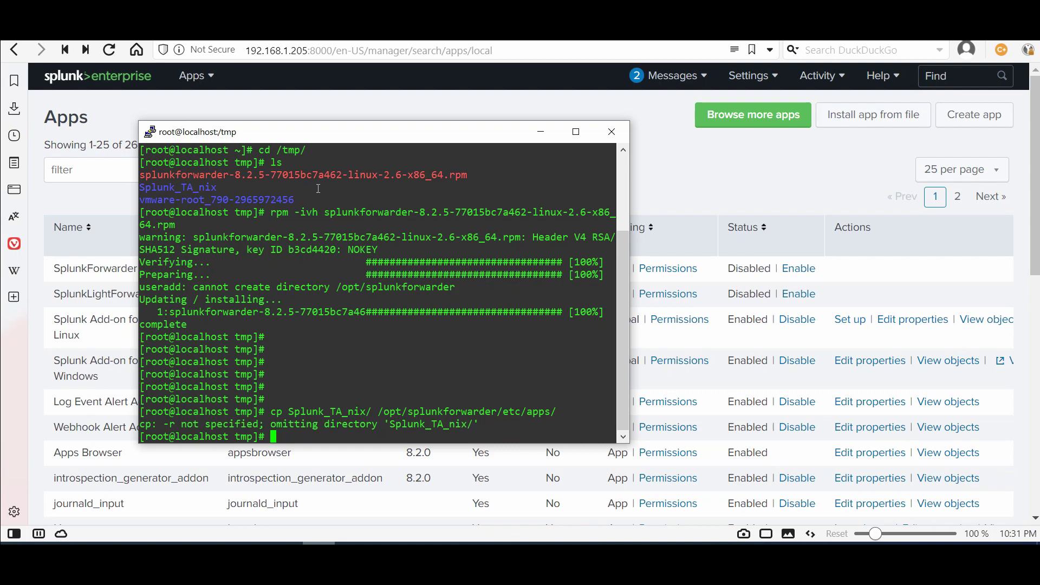
- Rerun the copy with -R so Splunk_TA_nix is copied recursively
key("Up")
key("Left")
key("Left")
key("Left")
key("Left")
key("Left")
key("Left")
key("Left")
key("Left")
key("Left")
key("Left")
key("Left")
key("Left")
key("Left")
key("Left")
key("Left")
key("Left")
key("Left")
key("Left")
key("Left")
key("Left")
key("Left")
key("Left")
key("Left")
key("Left")
key("Left")
type("-R")
key("Return")
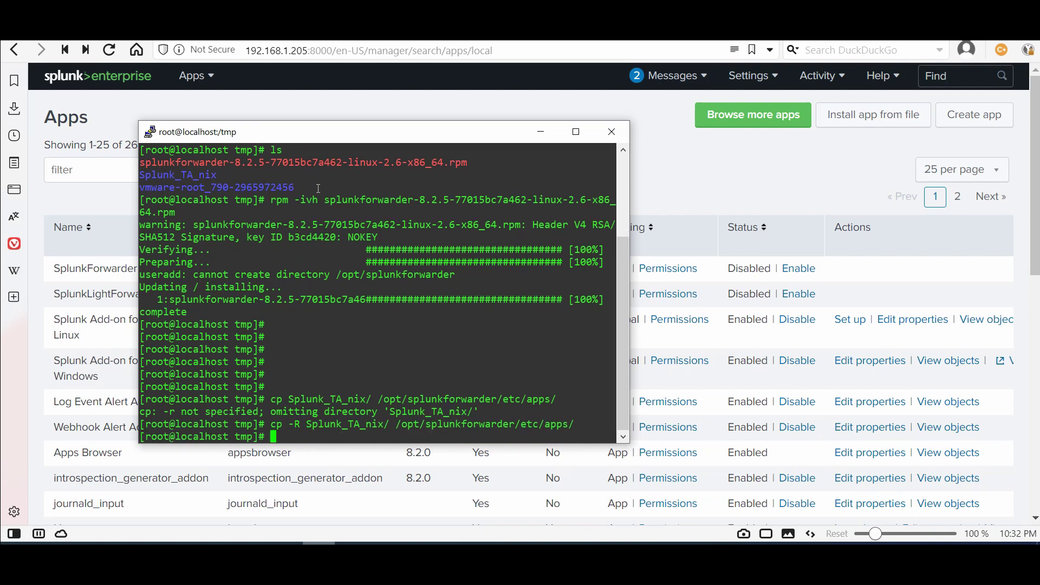
- Enter the command '/opt/splunkforwarder/bin/splunk start' at the prompt
type("/opt/s")
key("Tab")
type("b")
key("Tab")
type("splunk start")
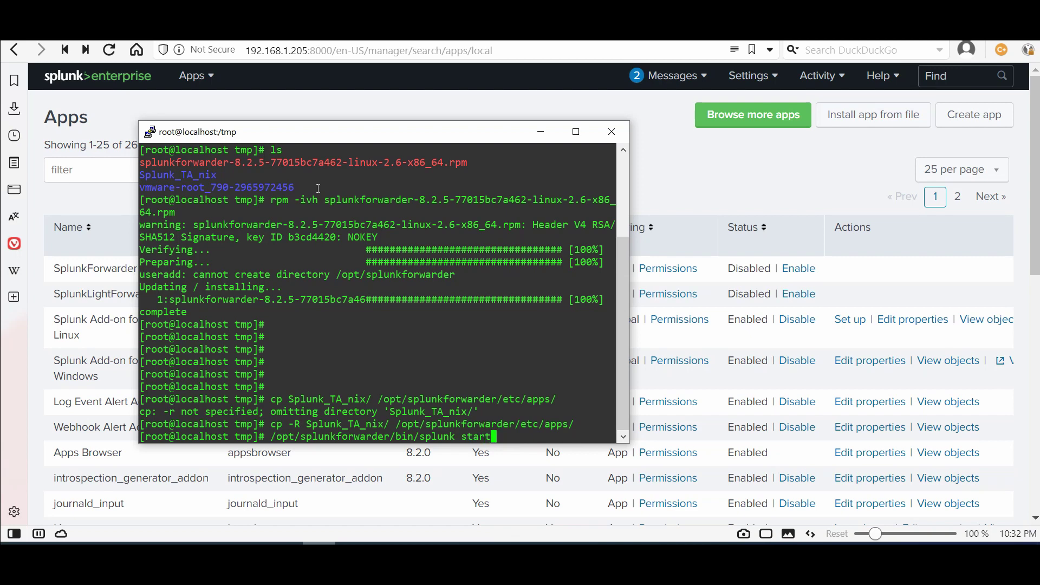
- Start the forwarder, accept the license and create the admin account with a password
key("Return")
key("space")
key("space")
key("space")
key("space")
key("space")
key("space")
key("space")
key("space")
key("space")
key("space")
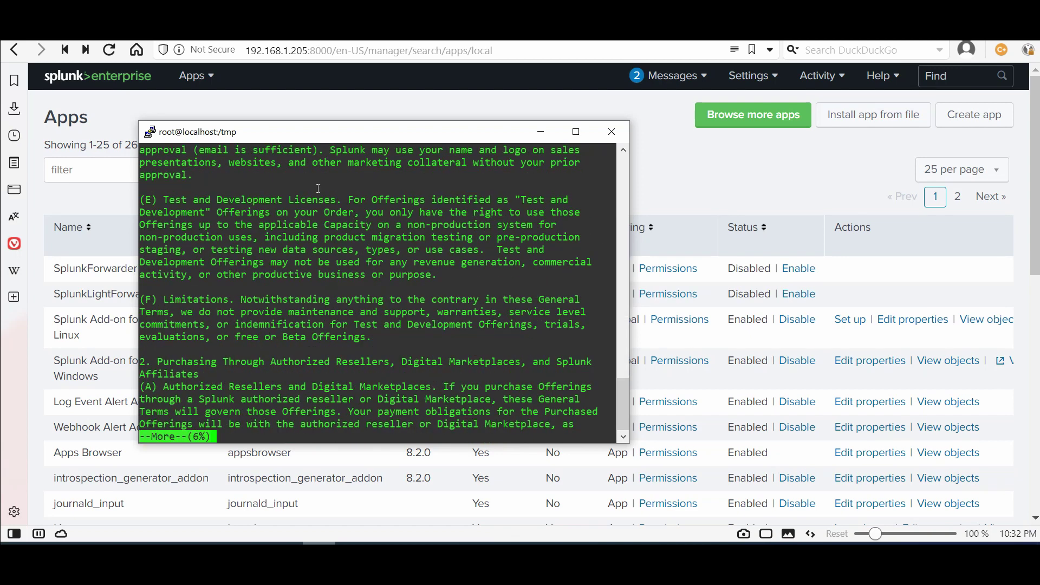
key("space")
key("space")
key("space")
key("space")
key("space")
key("space")
key("space")
key("space")
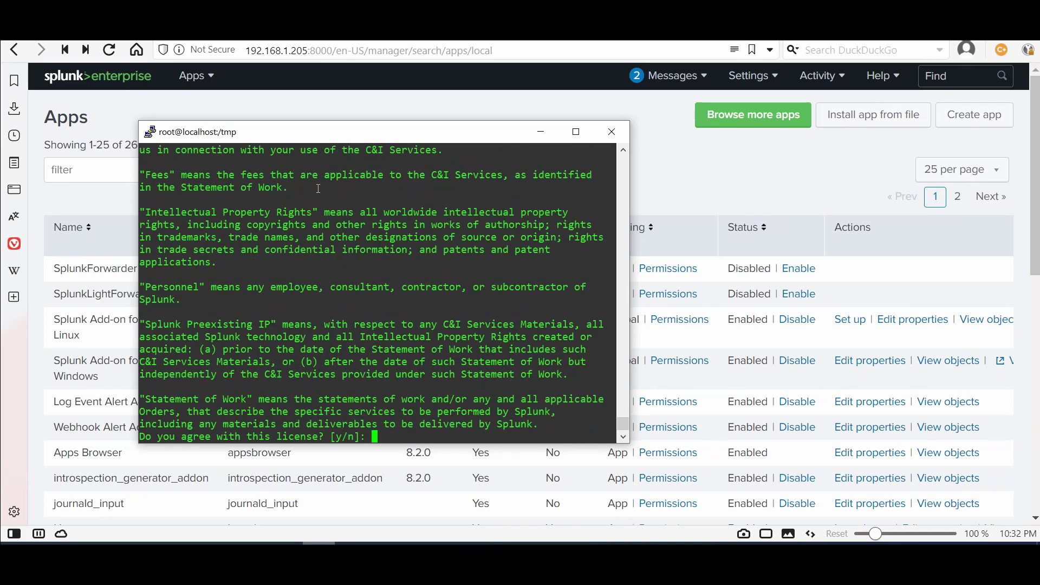
type("y")
key("Return")
type("administrator username: admin")
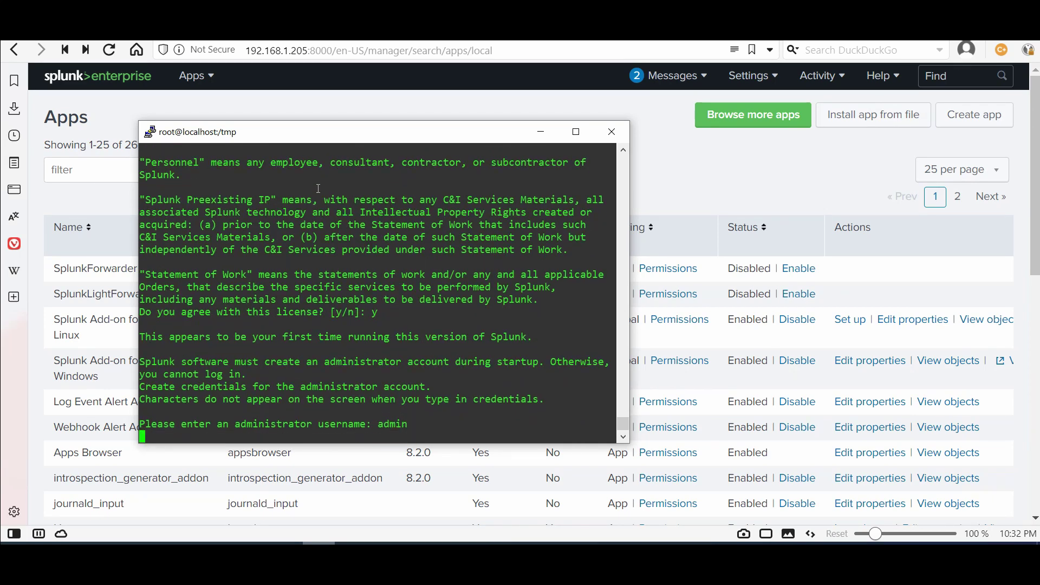
key("Return")
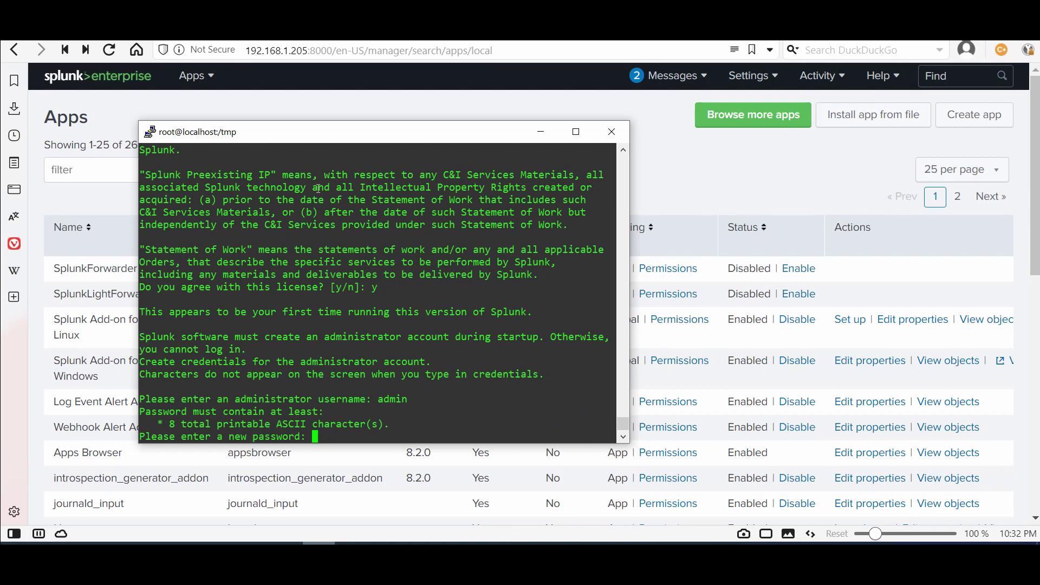
key("Return")
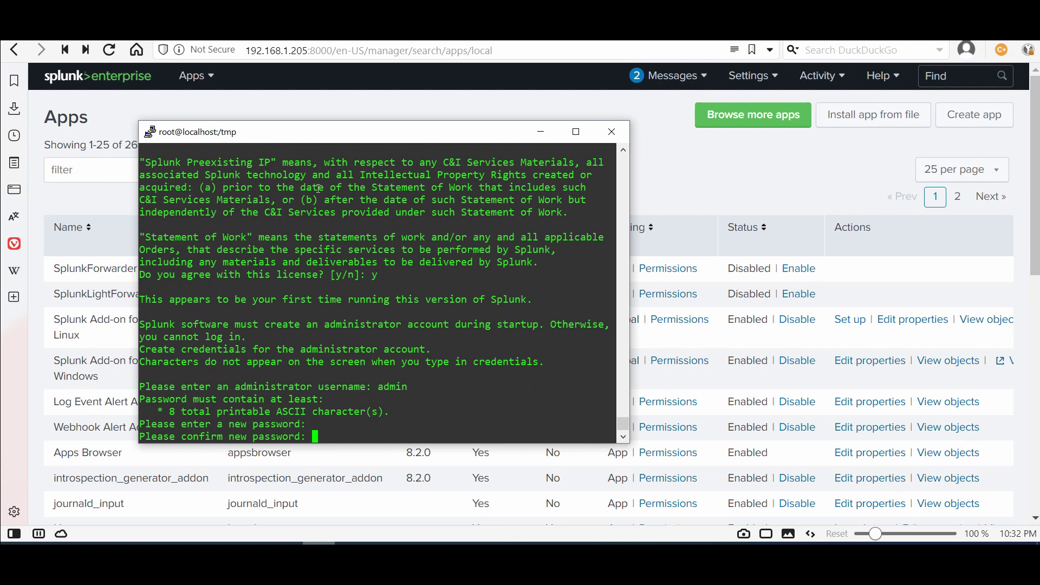
key("Return")
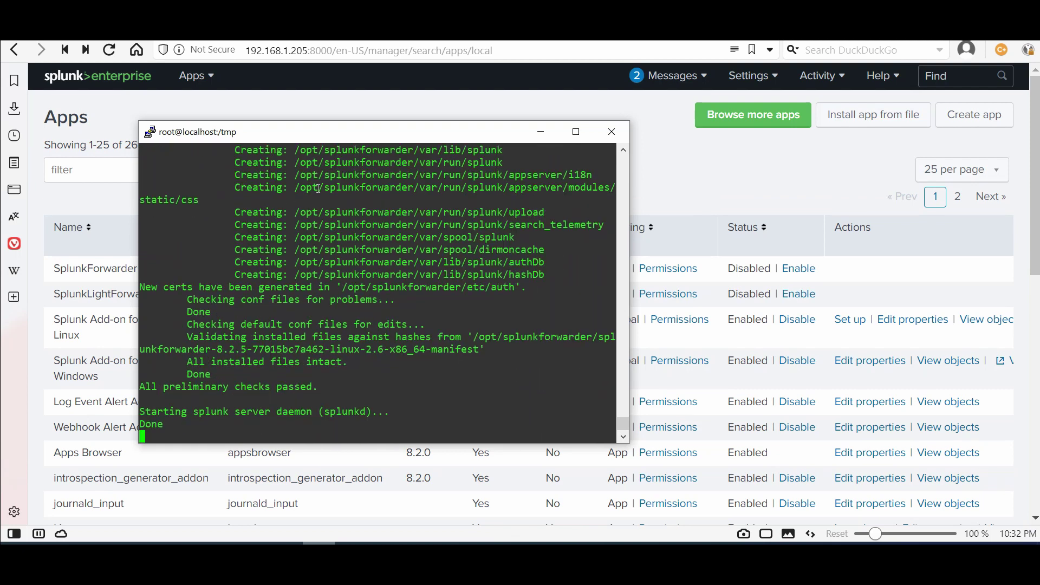
key("Return")
key("Return")
key("Return")
key("Return")
key("Return")
key("Return")
key("Return")
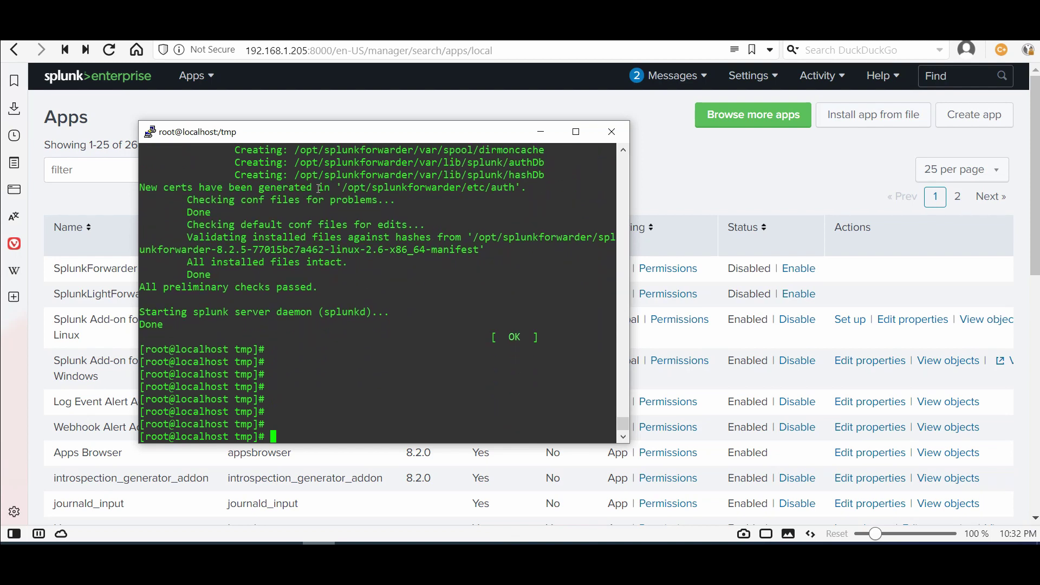
- Run '/opt/splunkforwarder/bin/splunk enable boot-start' to install the /etc/init.d/splunk script
key("Up")
key("BackSpace")
key("BackSpace")
key("BackSpace")
key("BackSpace")
key("BackSpace")
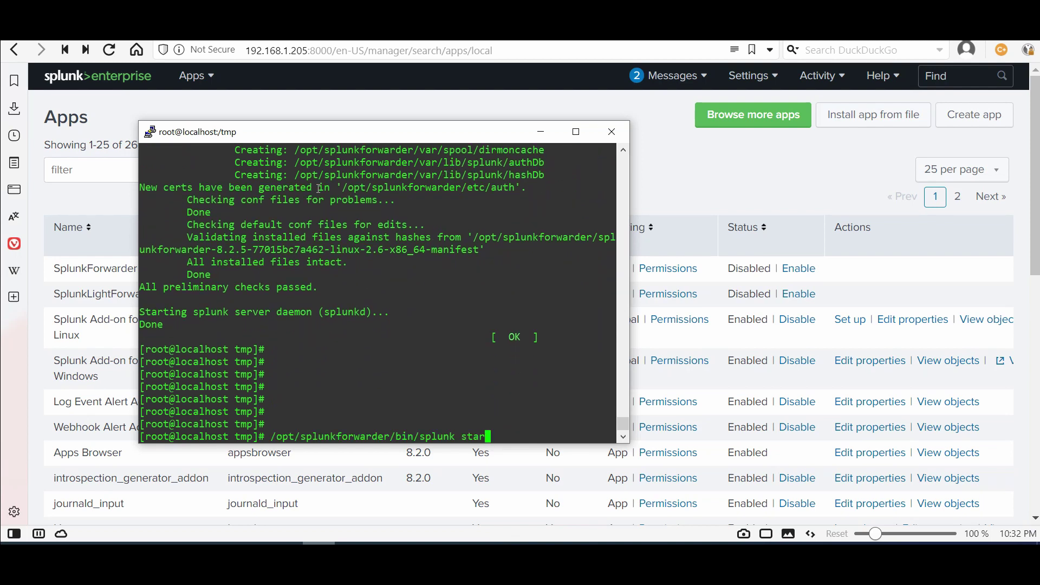
type("enable boot-start")
key("Return")
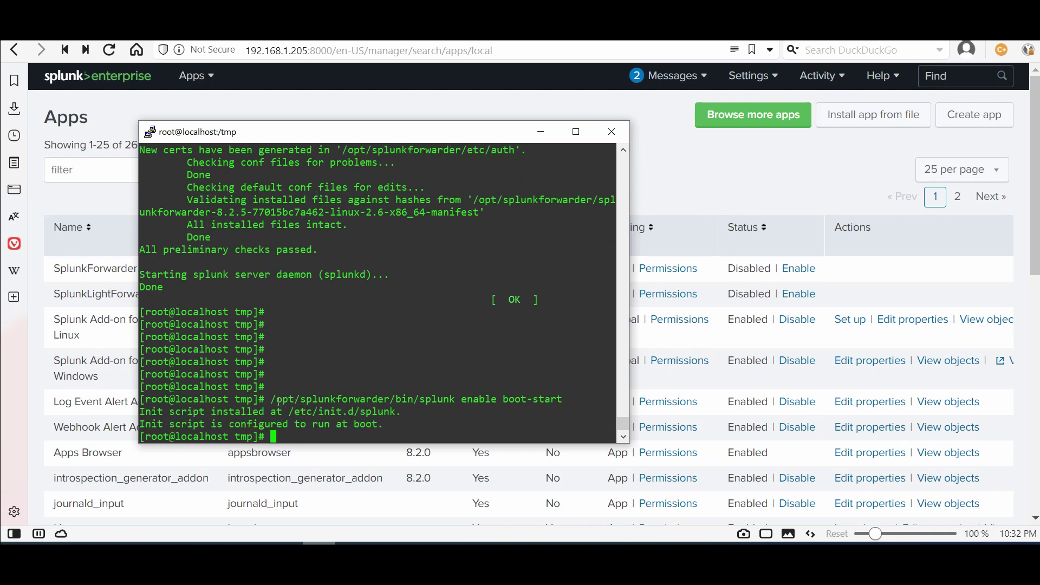
left_click_drag(269, 399, 564, 400)
- Change into /opt/splunkforwarder/etc/system/local
left_click(362, 424)
key("Return")
key("Return")
key("Return")
key("Return")
key("Return")
type("cd /opt/splunkforwarder/")
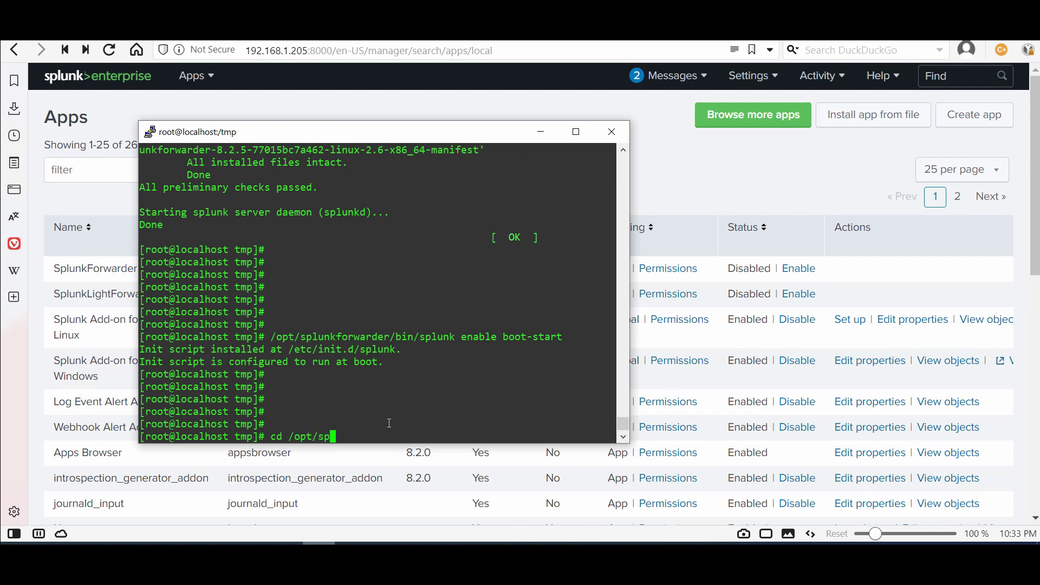
key("Tab")
type("e")
key("Tab")
type("system/l")
key("Tab")
type("l")
key("Tab")
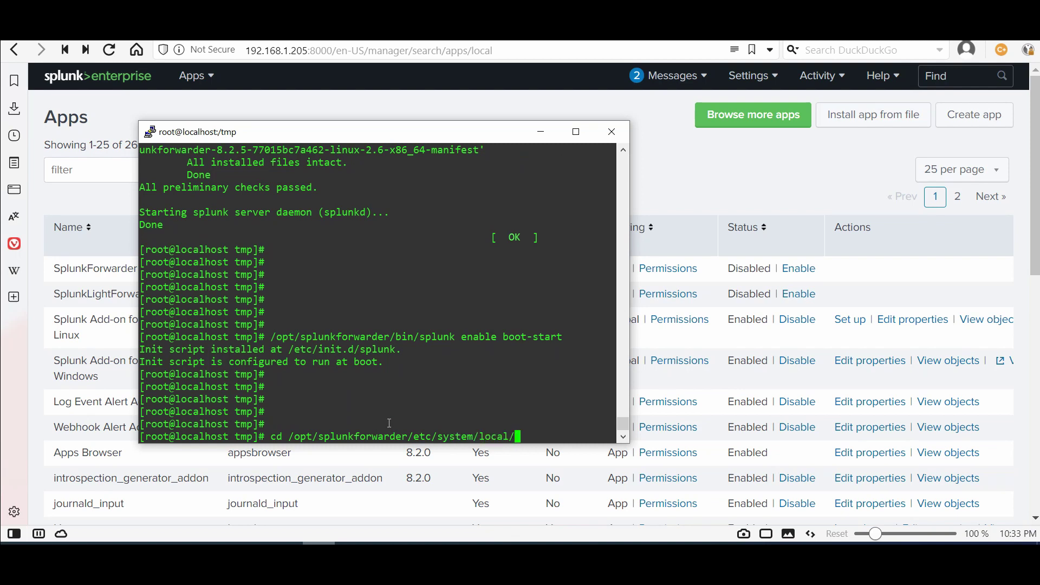
key("Return")
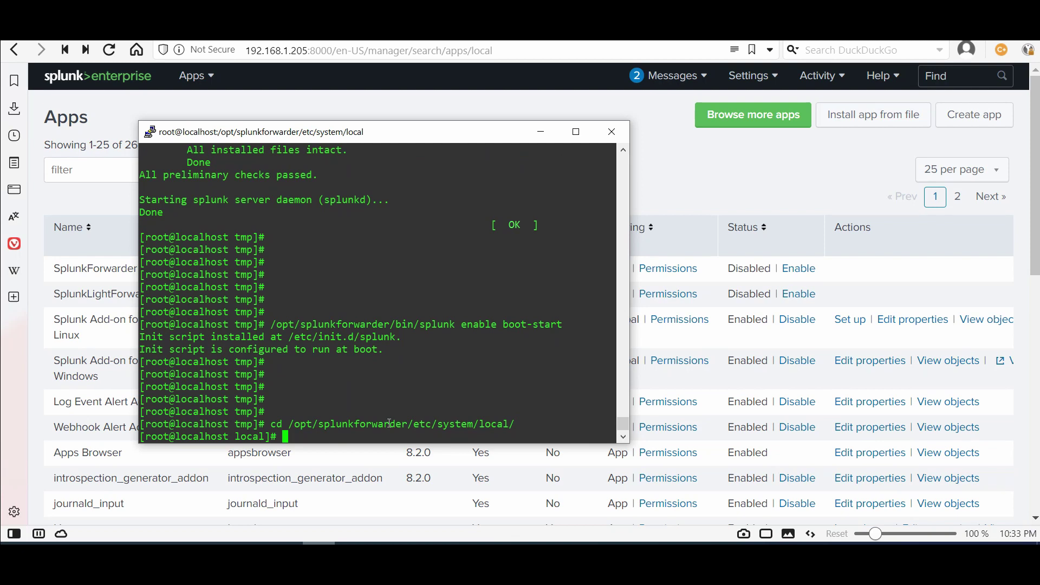
- Create outputs.conf with vi and enter insert mode
type("vi input")
key("BackSpace")
key("BackSpace")
key("BackSpace")
key("BackSpace")
key("BackSpace")
type("outputs.conf")
key("Return")
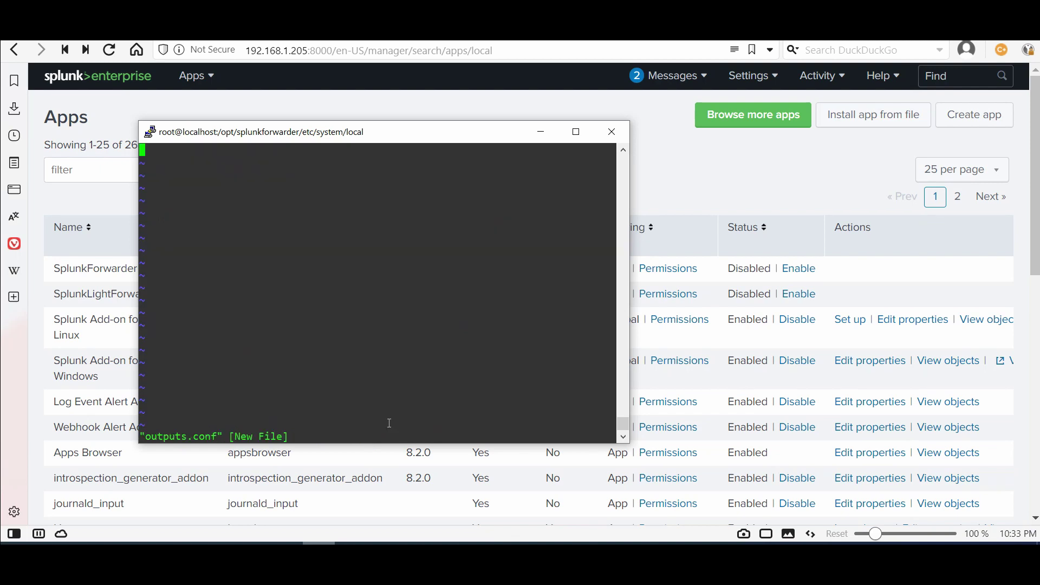
key("i")
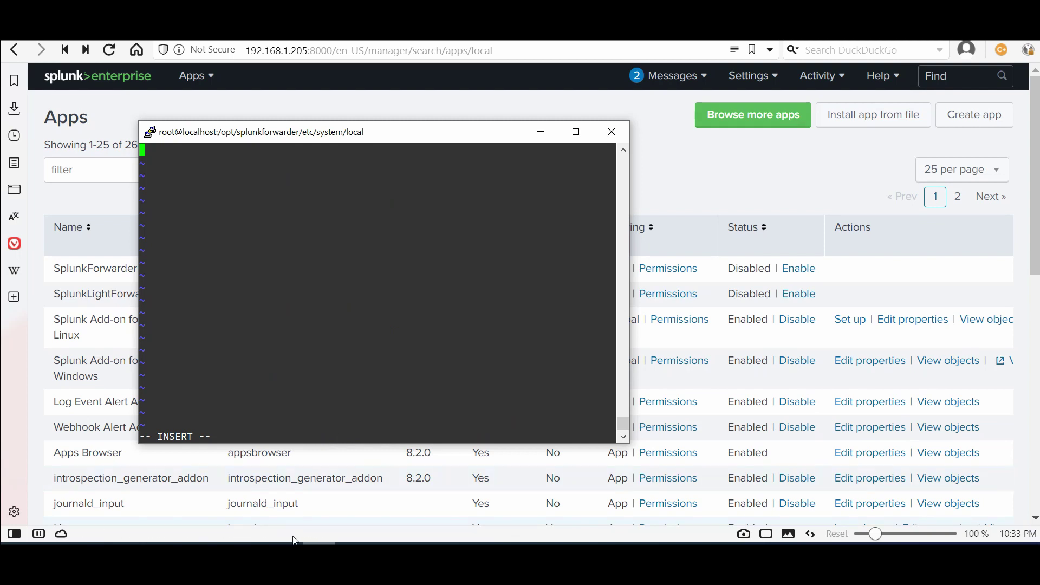
- Paste the tcpout config targeting 192.168.1.205:9997 from Notepad and save with :wq
mouse_move(294, 542)
left_click(511, 476)
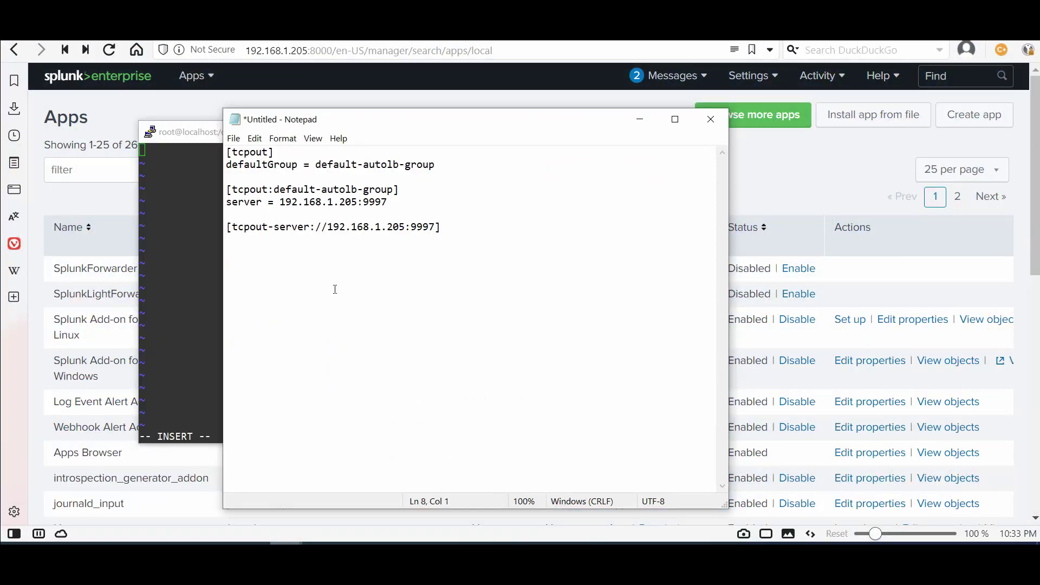
left_click_drag(448, 238, 214, 152)
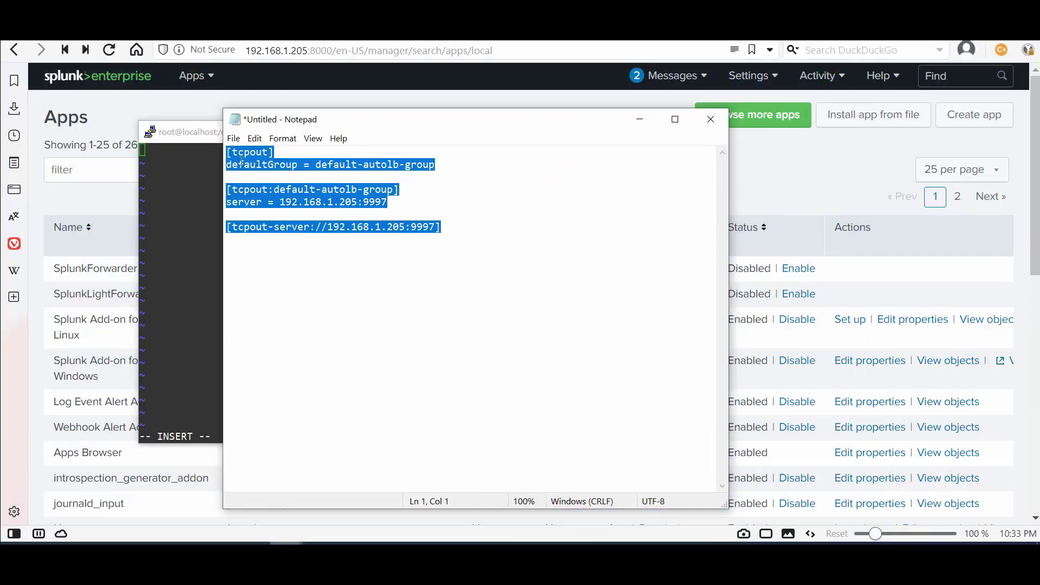
right_click(242, 165)
left_click(266, 200)
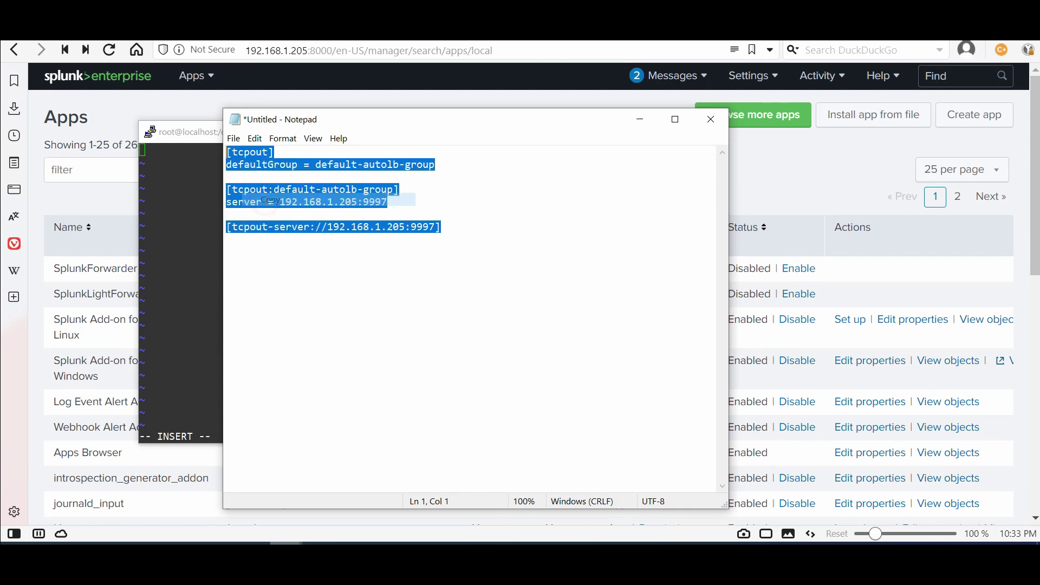
right_click(186, 157)
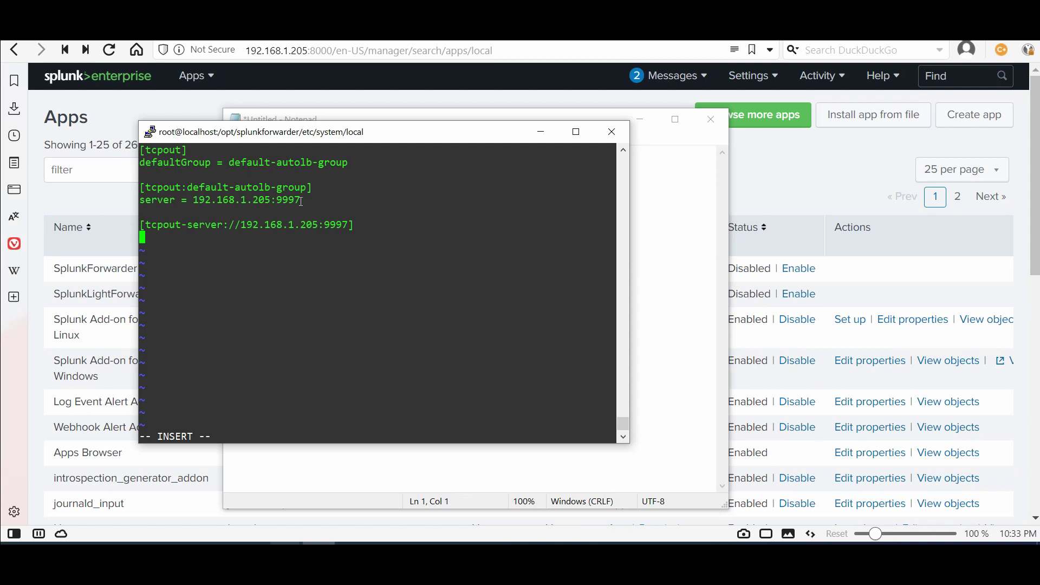
left_click(286, 248)
key("Escape")
type(":wq")
key("Return")
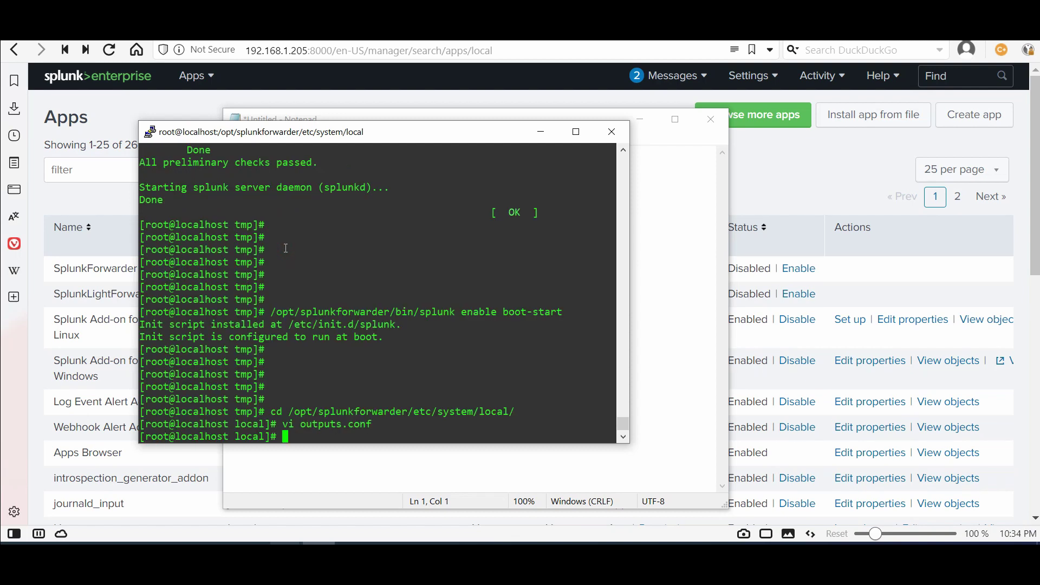
- Confirm receiving port 9997 is enabled under Settings > Forwarding and receiving
left_click(821, 131)
left_click(756, 76)
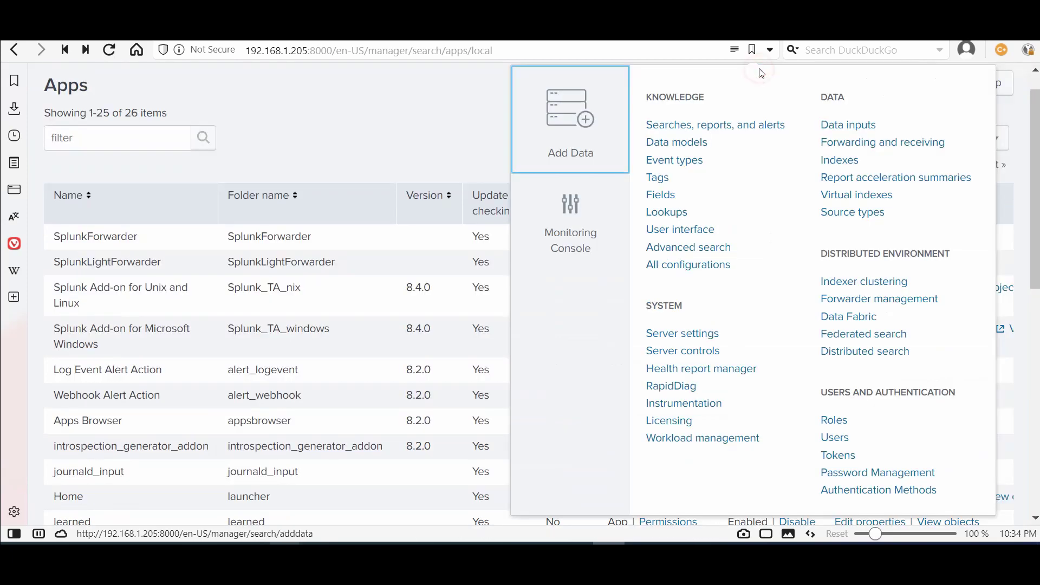
left_click(848, 142)
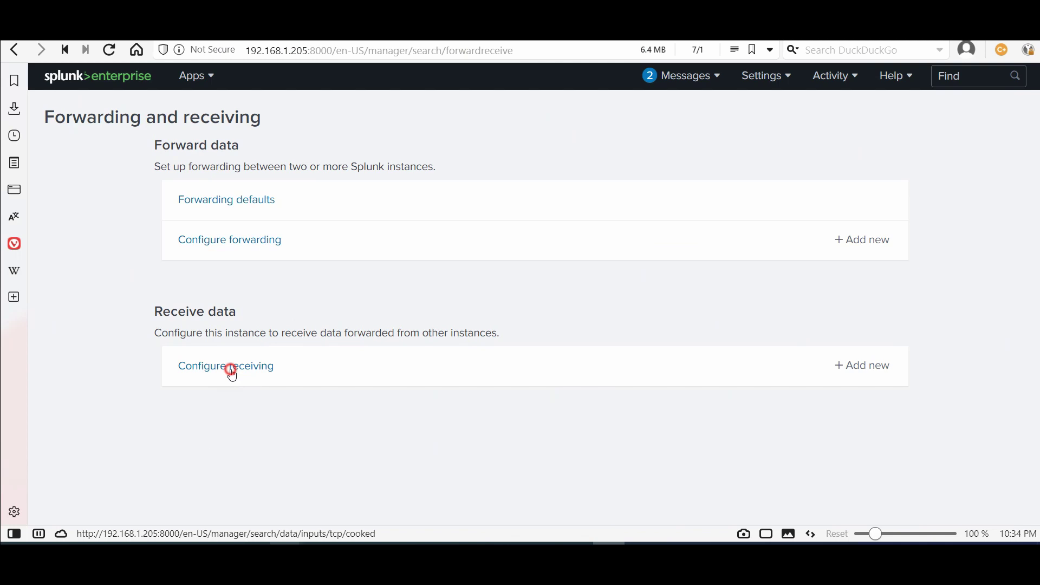
left_click(230, 368)
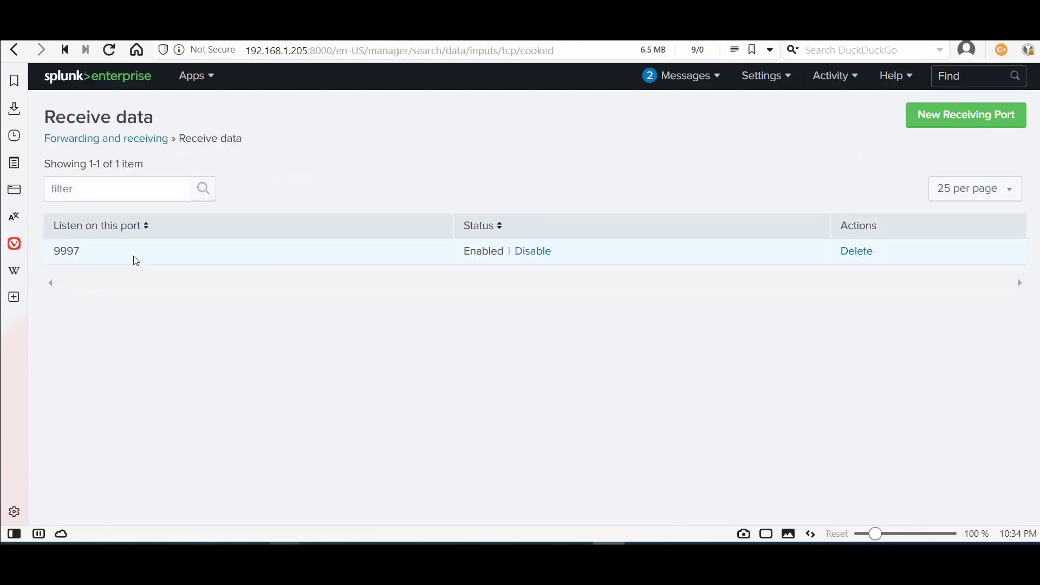
- Add blank lines in the forwarder terminal and open the Search & Reporting app
key("alt+Tab")
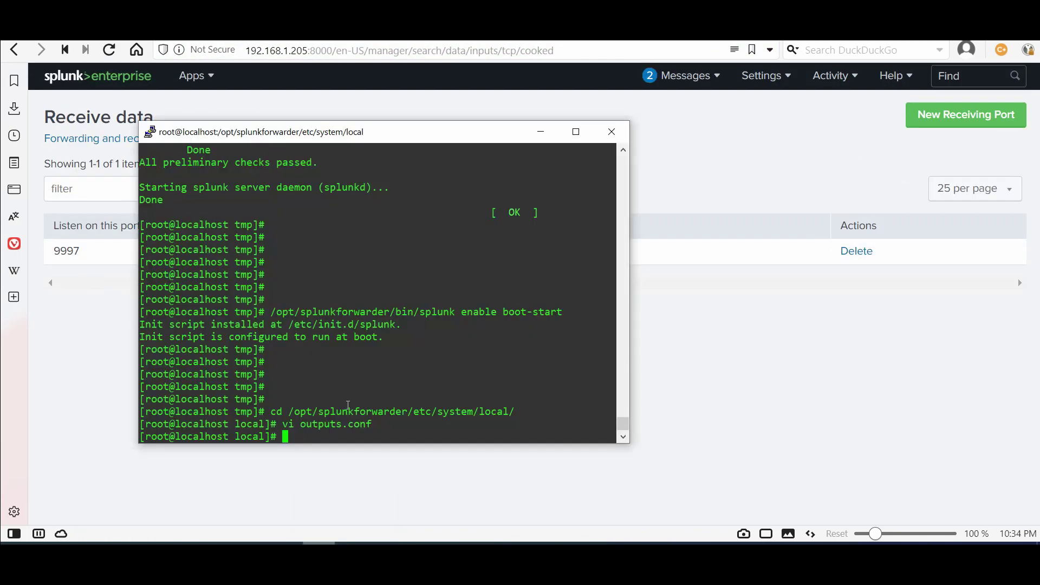
key("Return")
key("Return")
key("Return")
key("Return")
key("Return")
key("Return")
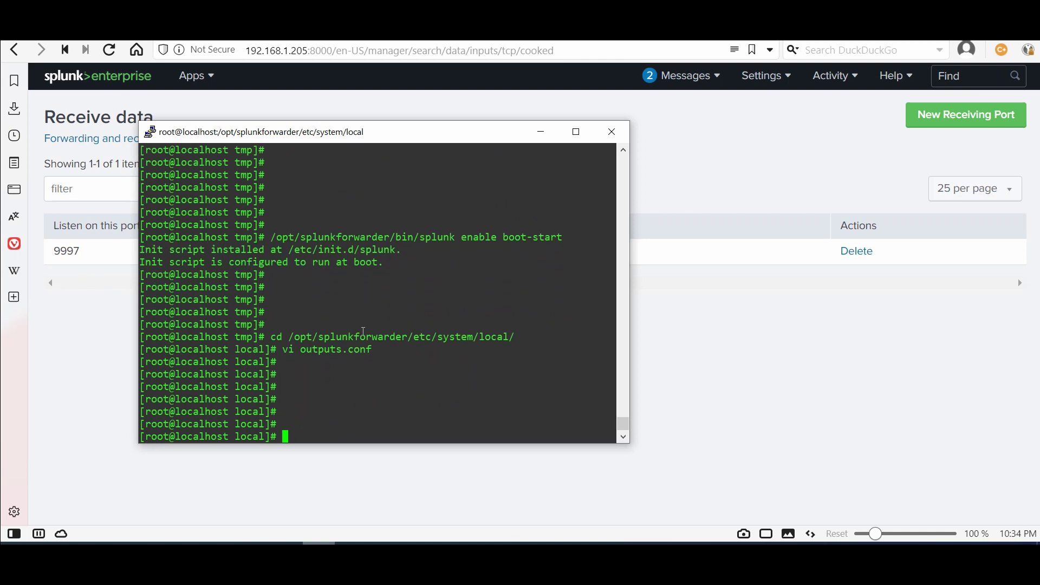
key("alt+Tab")
left_click(206, 75)
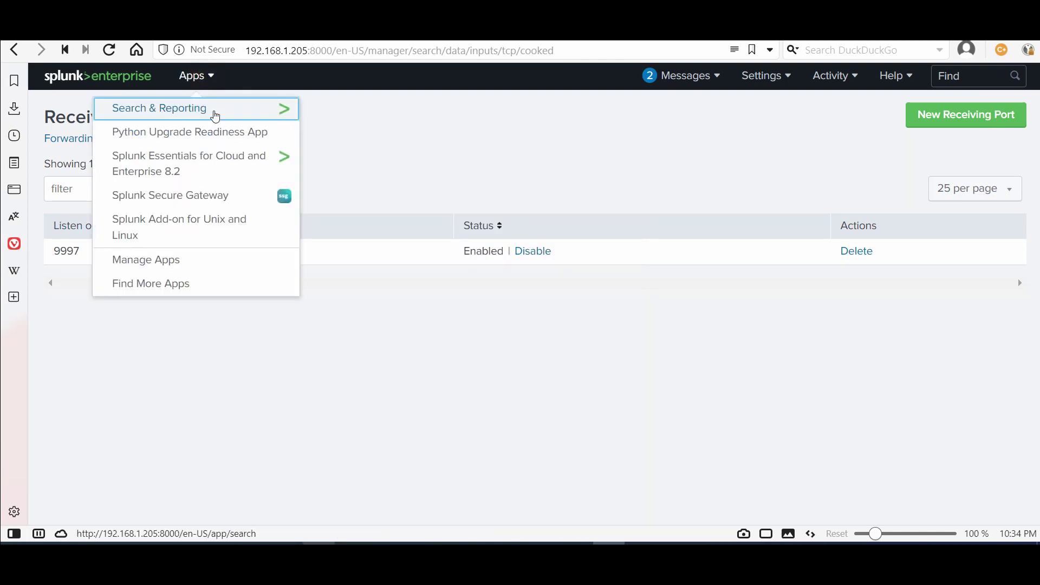
left_click(217, 118)
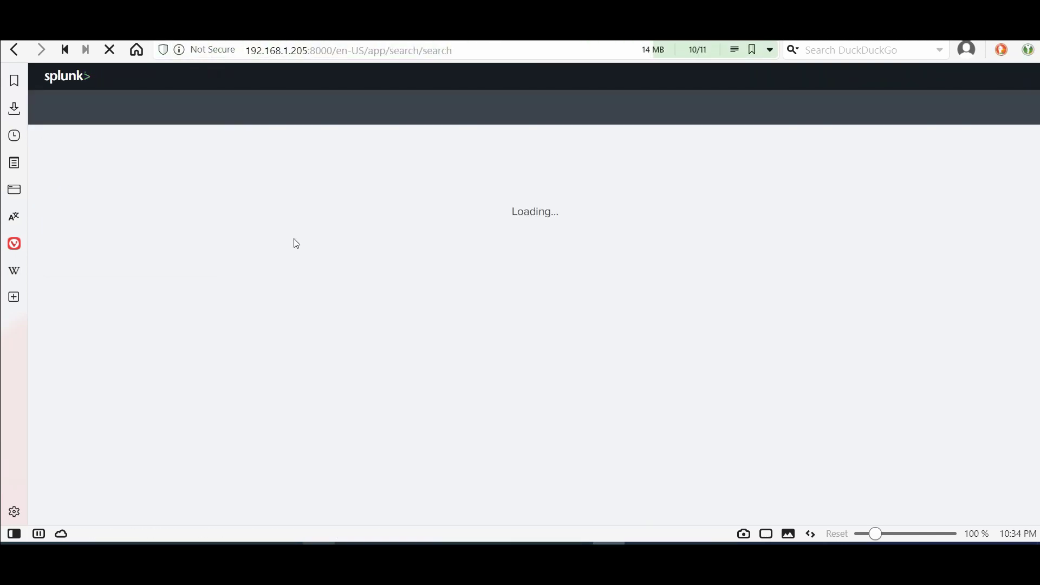
- Start typing a hostname command in the forwarder terminal
key("alt+Tab")
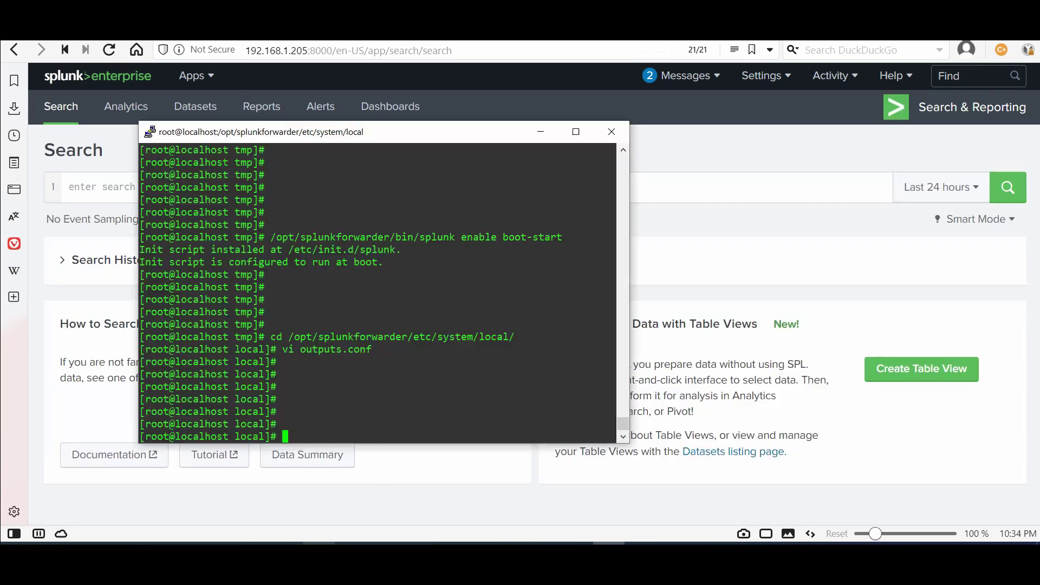
type("hois")
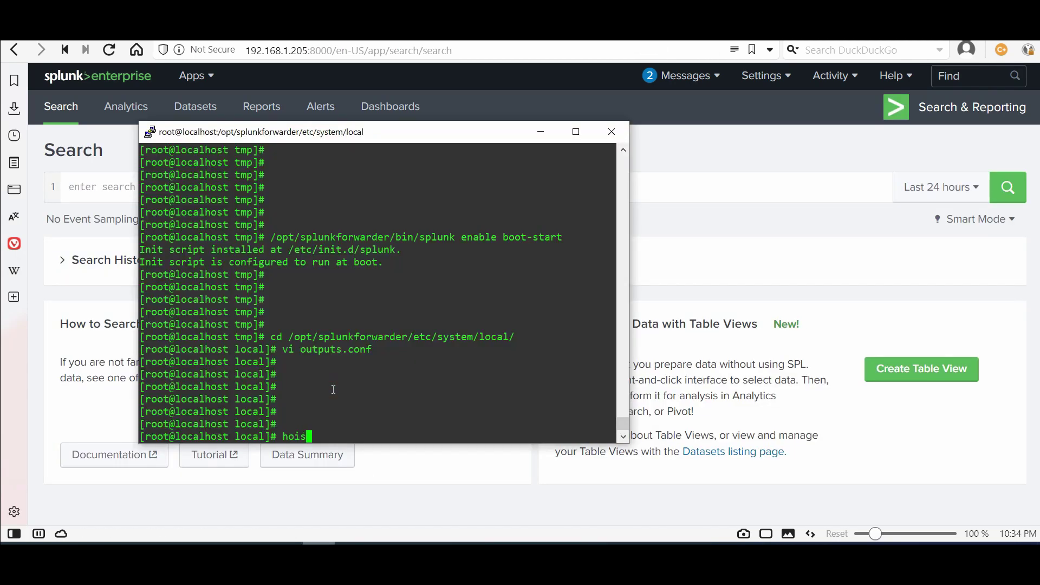
key("BackSpace")
type("ostname ")
type("testing")
type("spl")
type("un")
- Rename the forwarder host to splunkforwarder with the hostname command
key("BackSpace")
key("BackSpace")
key("BackSpace")
key("BackSpace")
key("BackSpace")
key("BackSpace")
key("BackSpace")
key("BackSpace")
key("BackSpace")
key("BackSpace")
key("BackSpace")
key("BackSpace")
type("splunkforwarder")
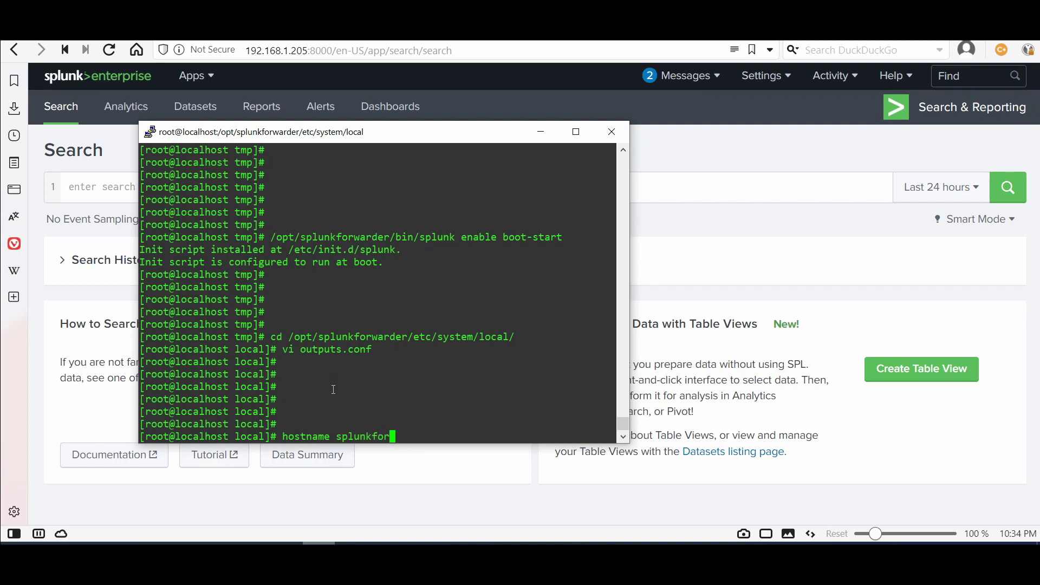
key("Return")
key("Return")
key("Return")
key("Return")
key("Return")
key("Return")
key("Return")
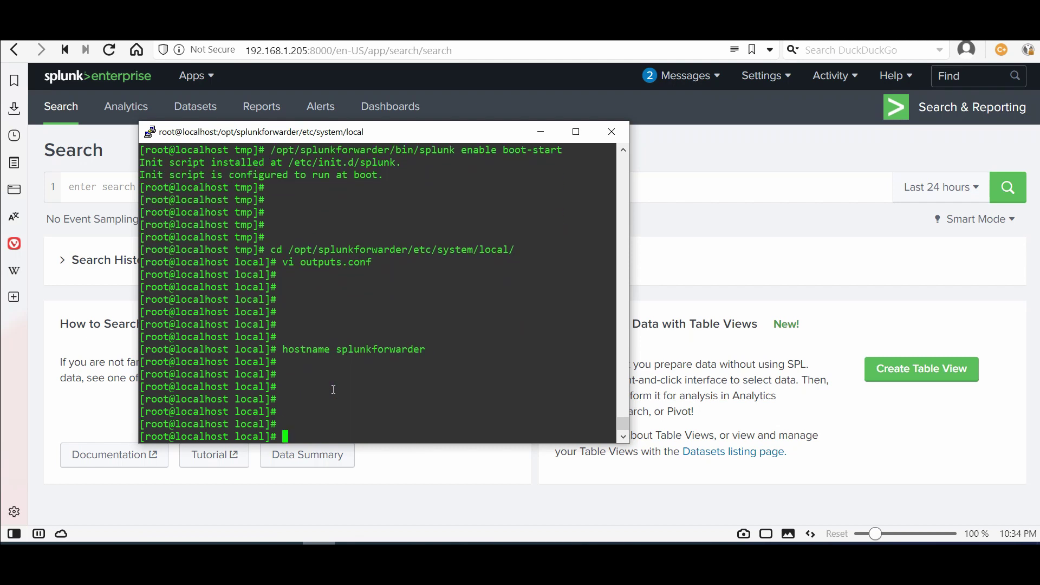
- Review the indexed hosts, sources and sourcetypes in Data Summary, then close it
left_click(316, 483)
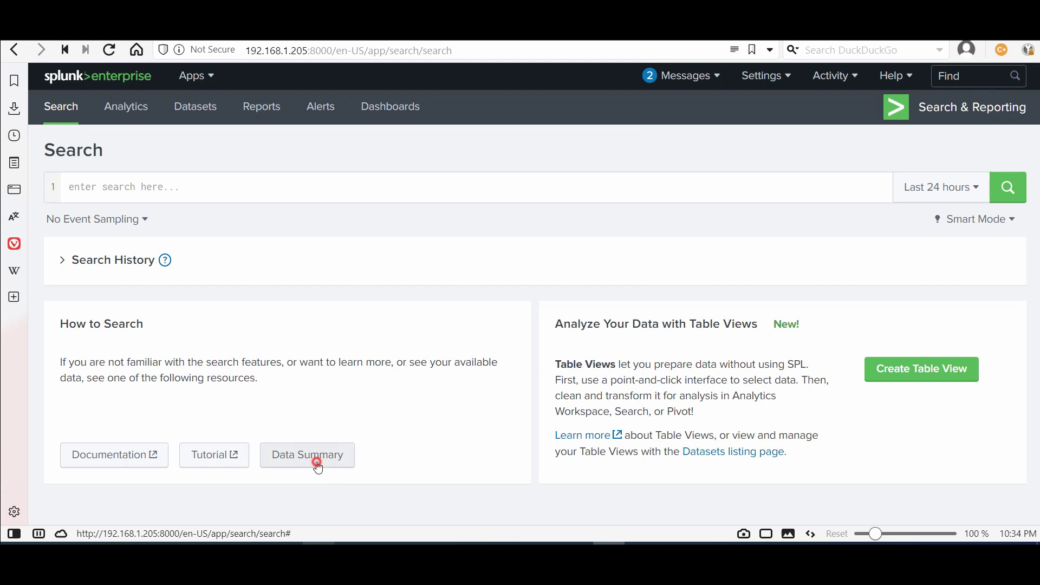
left_click(316, 461)
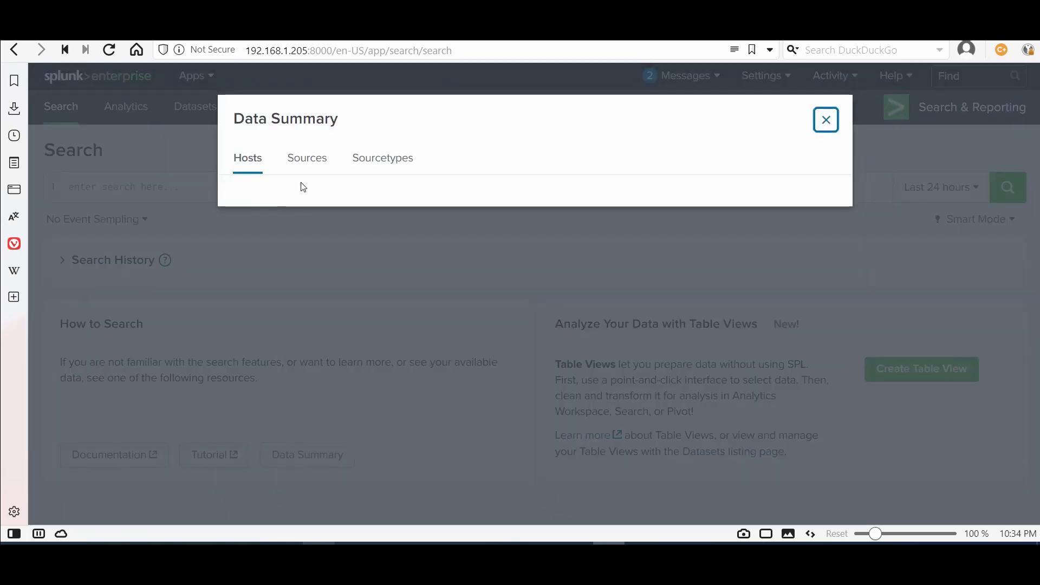
left_click(362, 164)
left_click(303, 163)
left_click(246, 160)
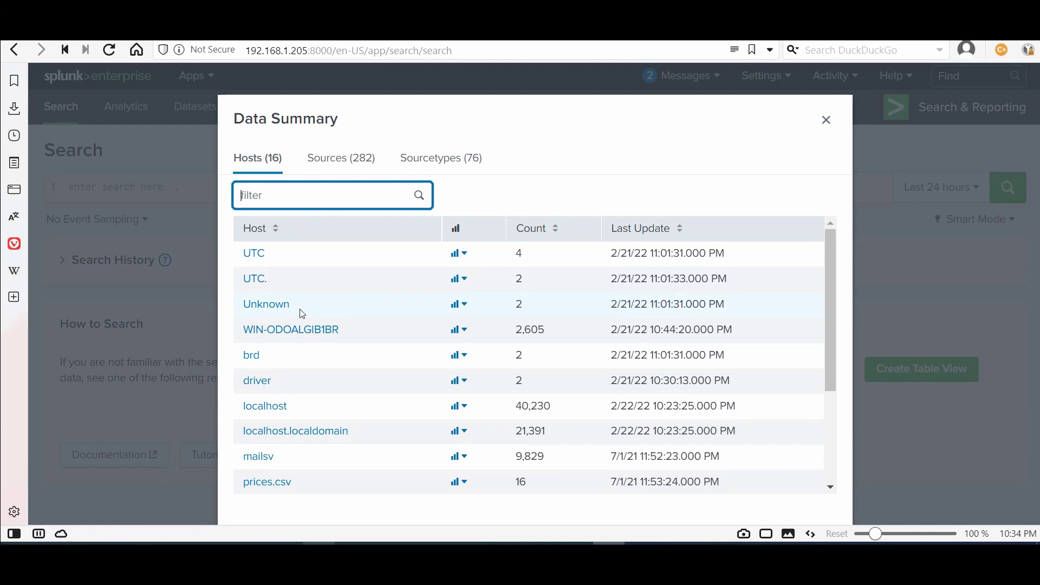
scroll(303, 315, "down", 6)
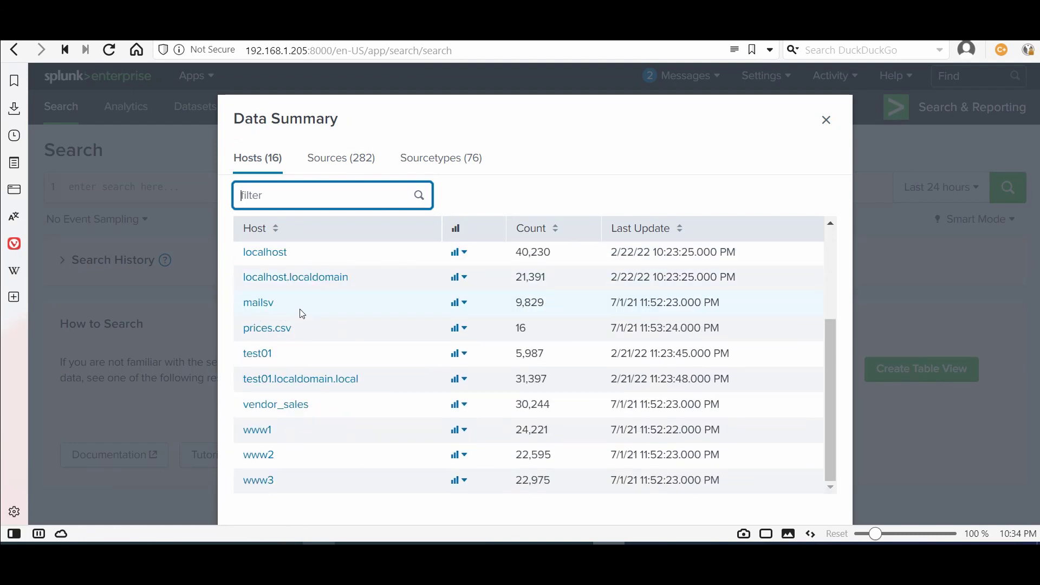
left_click(320, 165)
left_click(255, 160)
left_click(268, 198)
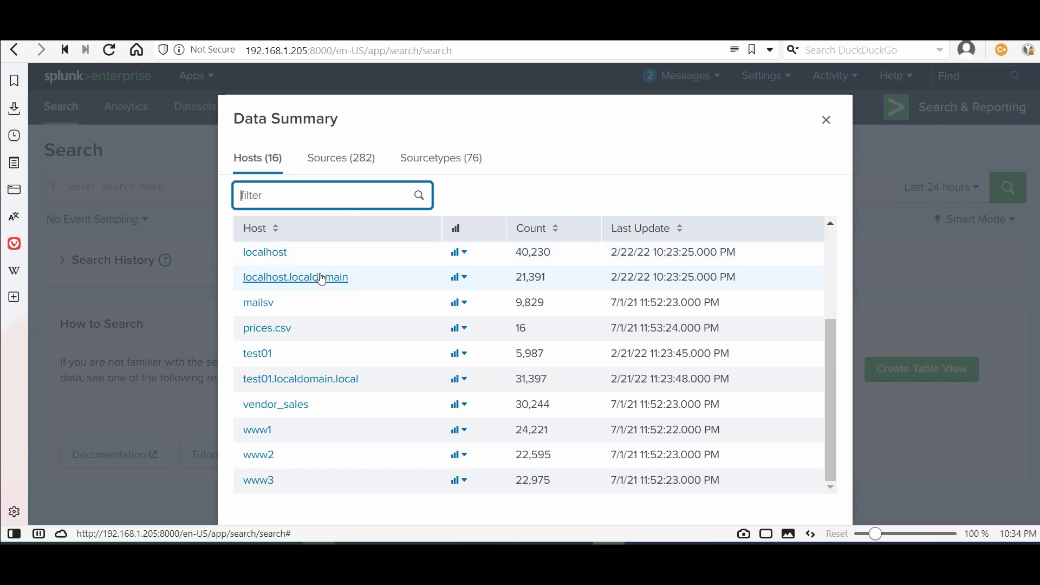
left_click(185, 332)
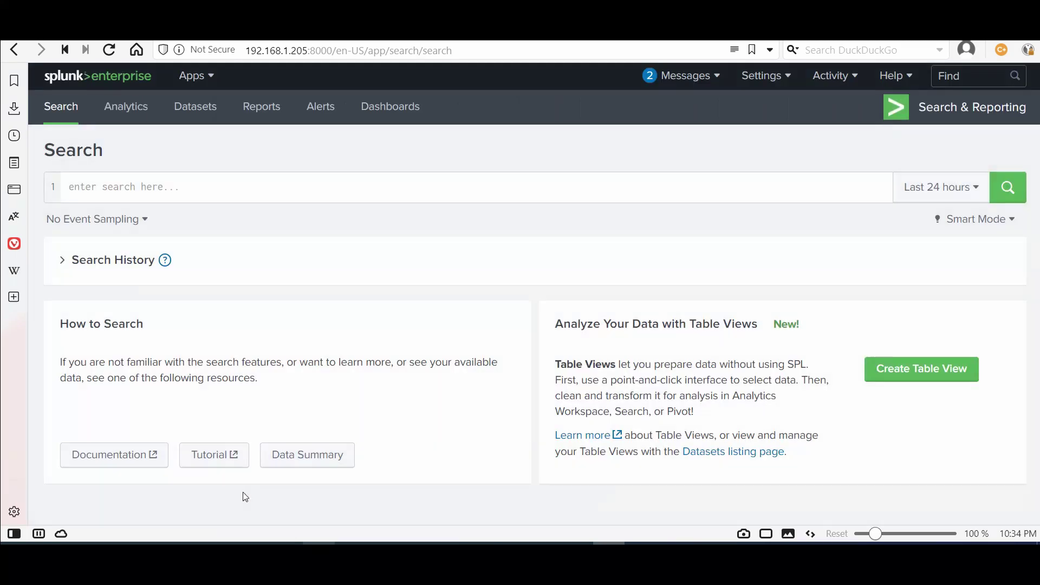
key("alt+Tab")
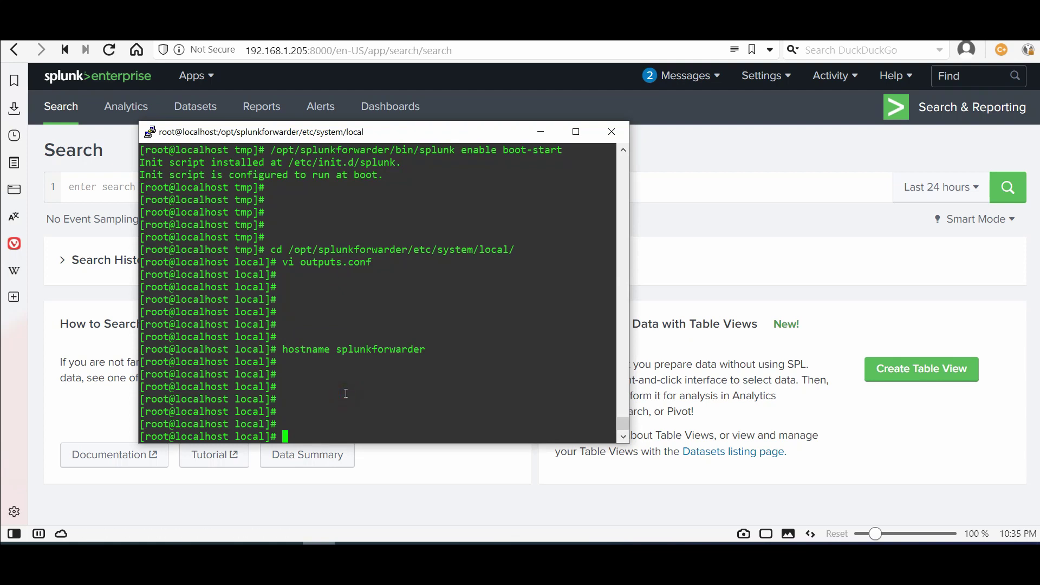
- Change into /opt/splunkforwarder/etc/apps/Splunk_TA_nix and list its contents
type("cd /opt/s")
key("Tab")
type("etc/a")
key("Tab")
type("Splunk_")
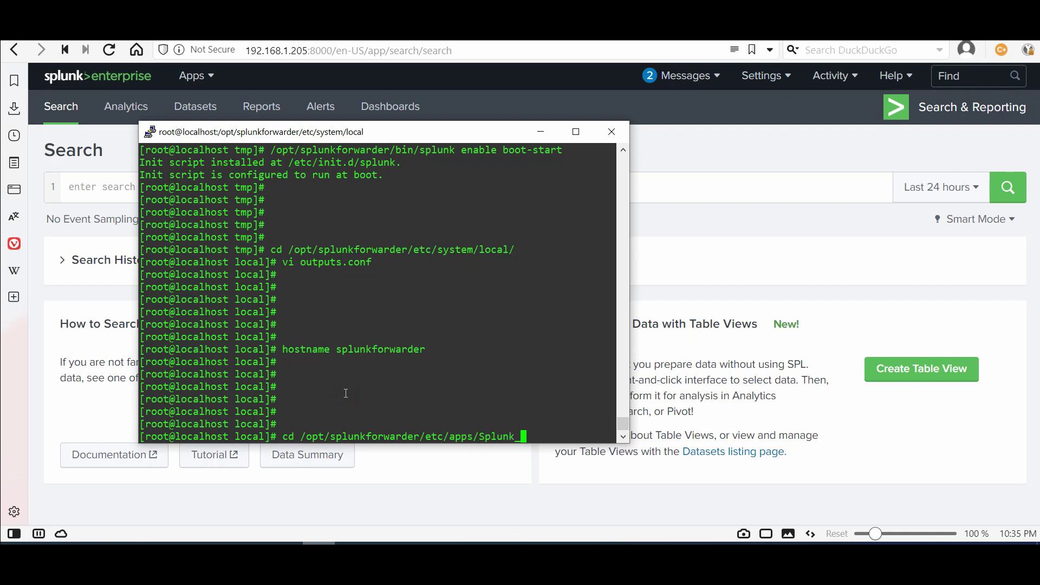
key("Tab")
key("Return")
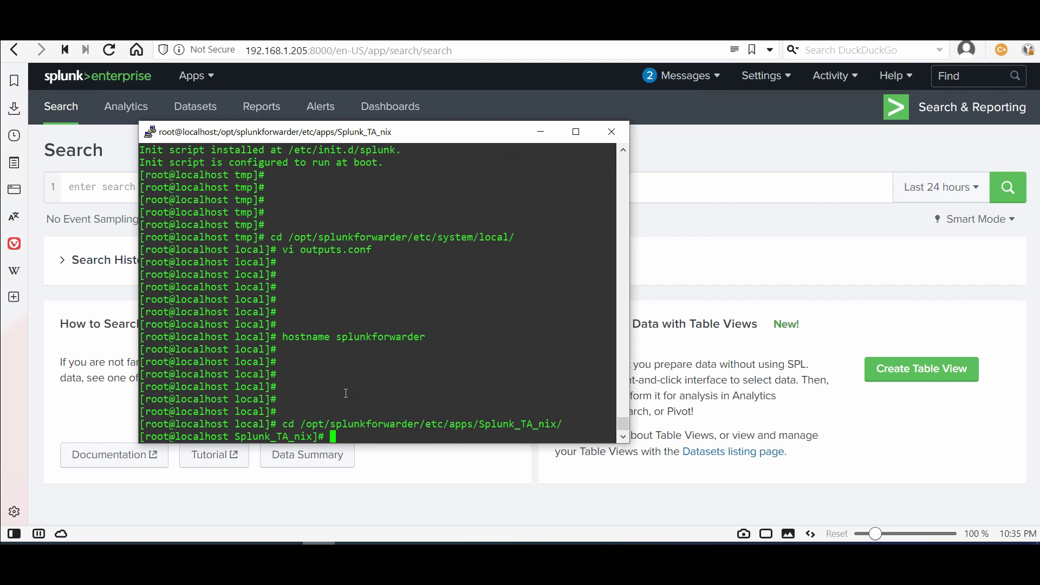
key("Return")
key("Return")
key("Return")
key("Return")
key("Return")
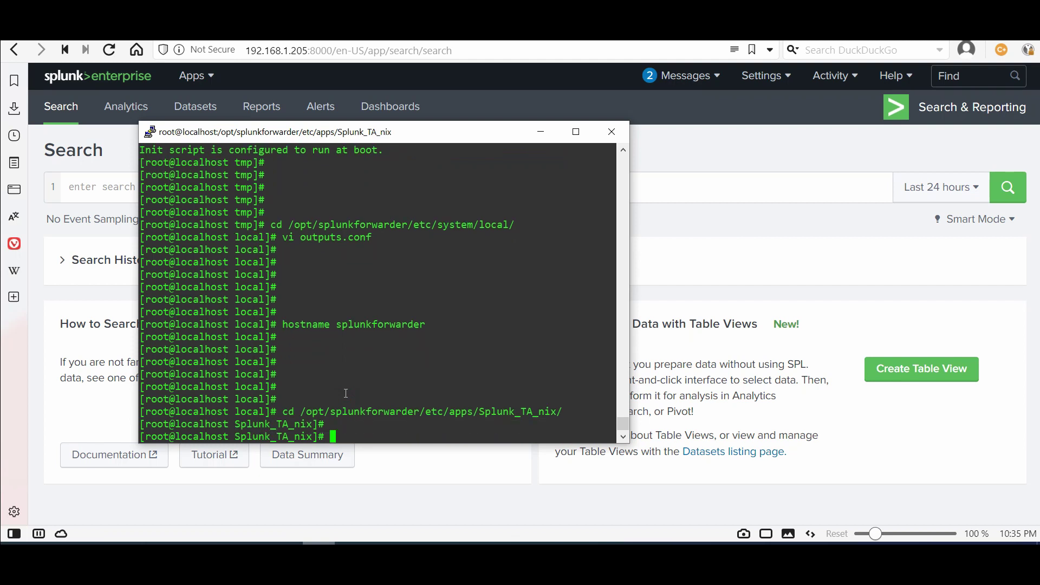
type("ls")
key("Return")
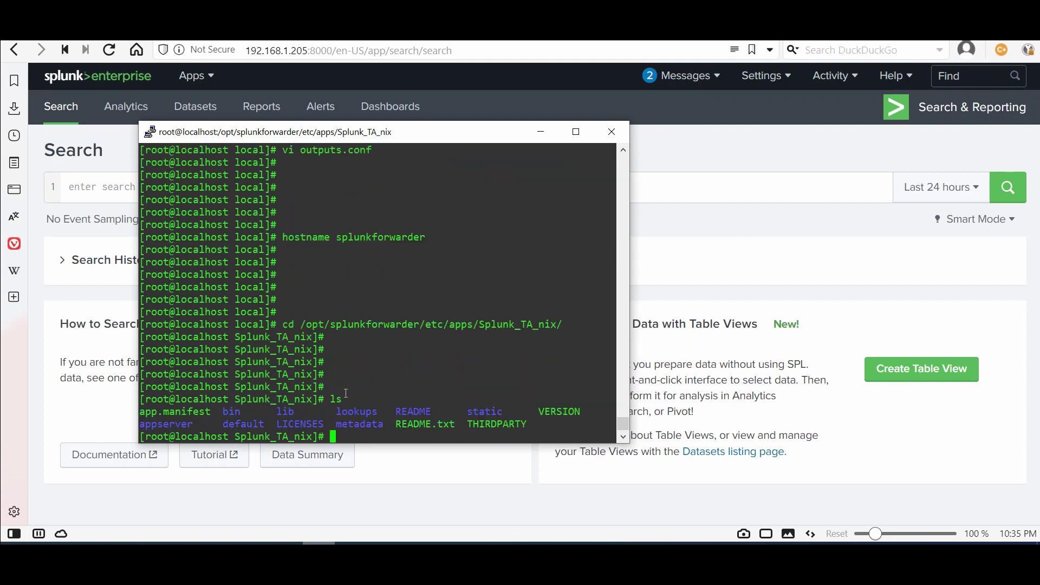
- Create a local folder inside Splunk_TA_nix with mkdir local
type("cd")
key("BackSpace")
key("BackSpace")
type("p de")
key("Tab")
type("in")
key("Tab")
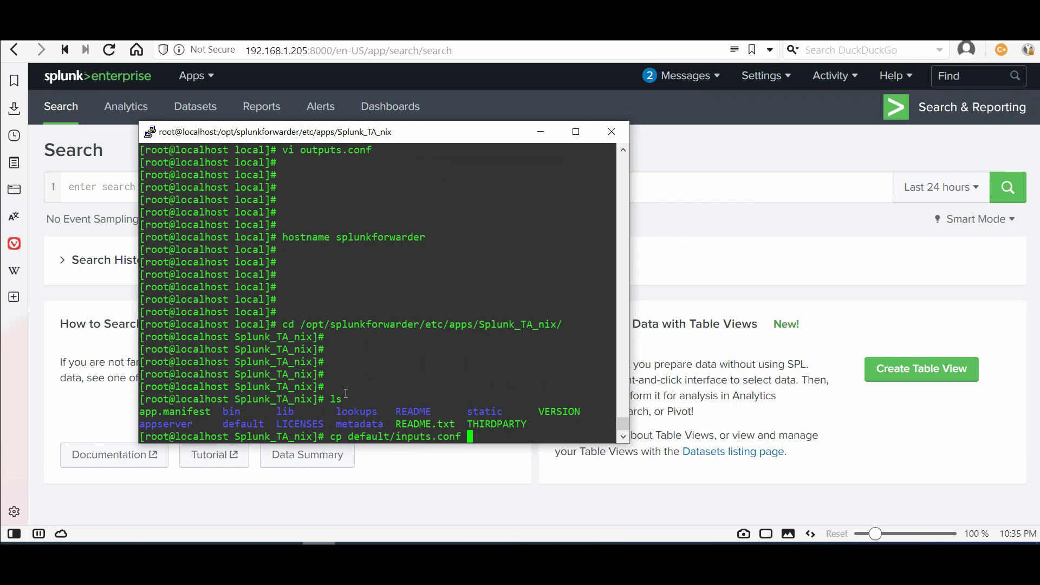
key("BackSpace")
key("BackSpace")
key("BackSpace")
key("BackSpace")
key("BackSpace")
key("BackSpace")
key("BackSpace")
key("BackSpace")
key("BackSpace")
key("BackSpace")
key("BackSpace")
key("BackSpace")
key("BackSpace")
key("BackSpace")
key("BackSpace")
key("BackSpace")
key("BackSpace")
key("BackSpace")
key("BackSpace")
key("BackSpace")
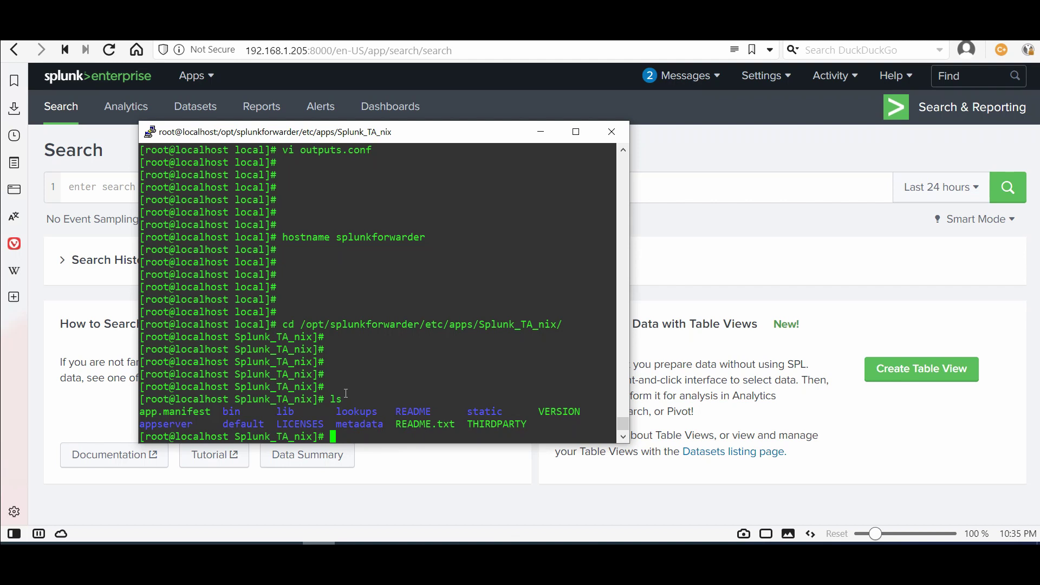
type("mkdir local")
key("Return")
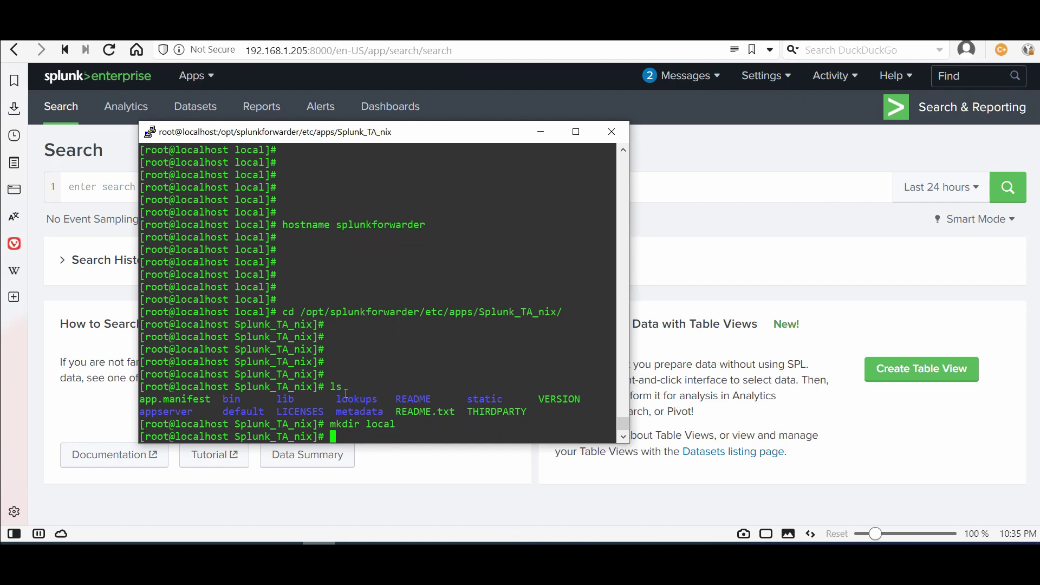
- Copy default/inputs.conf into the local/ folder
type("cp def")
key("Tab")
type("inp")
key("Tab")
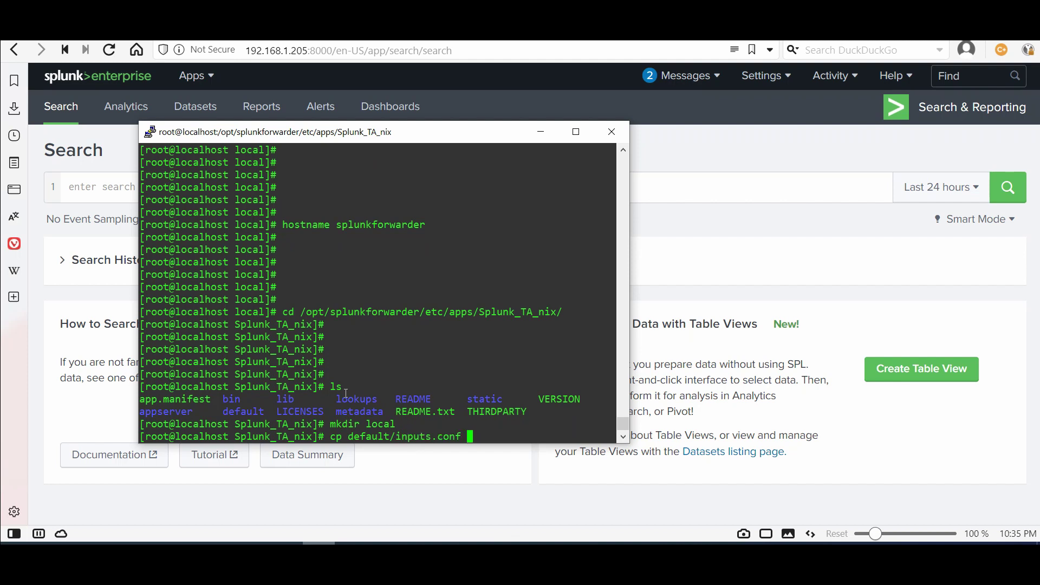
type("loc")
key("Tab")
type("inp")
key("BackSpace")
key("BackSpace")
key("BackSpace")
key("Return")
- Enter local/, list its files, and open inputs.conf in vi
type("cd local/")
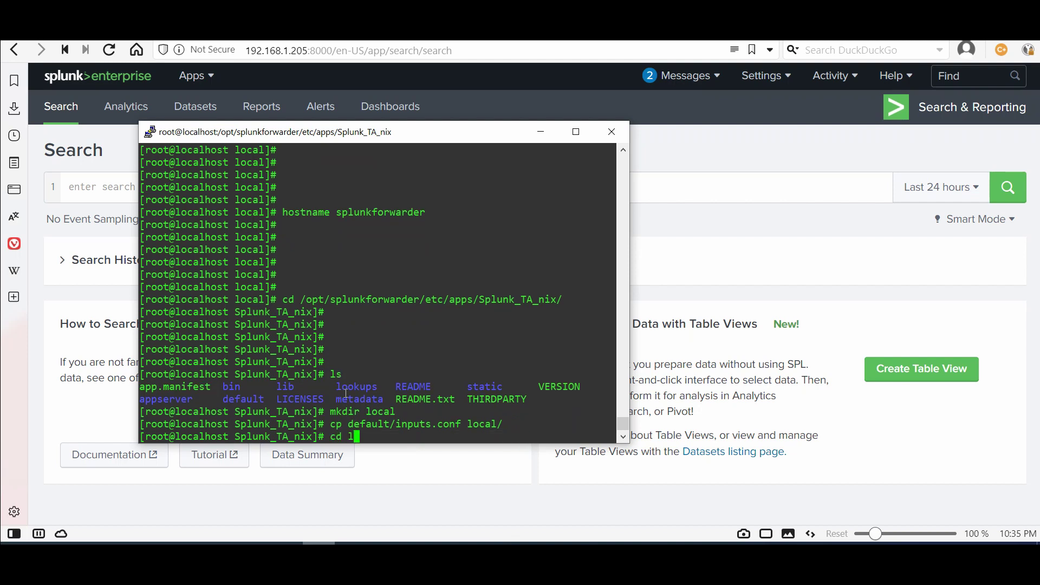
key("Return")
type("ls")
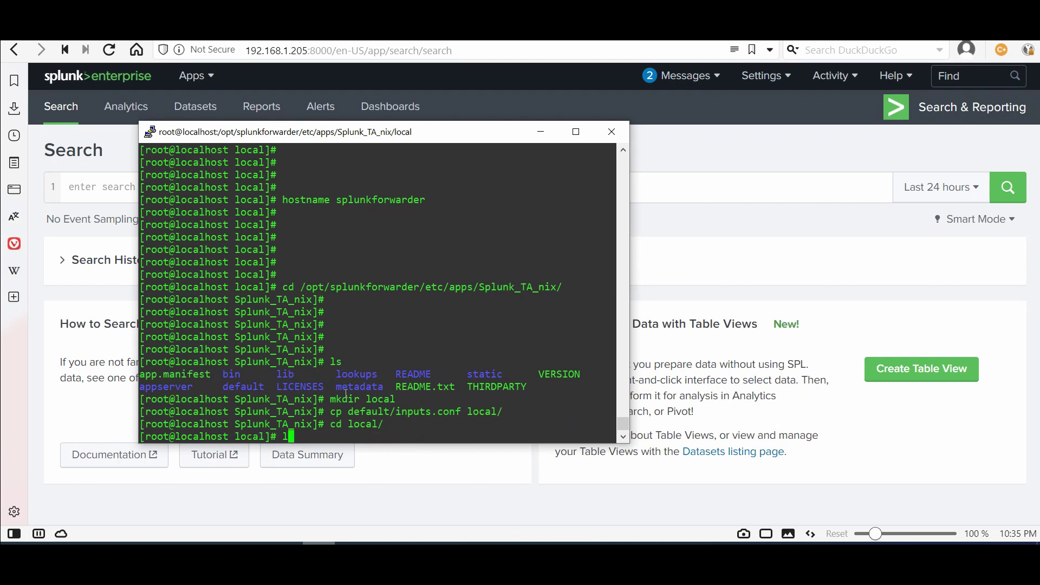
key("Return")
type("vi inputs.conf")
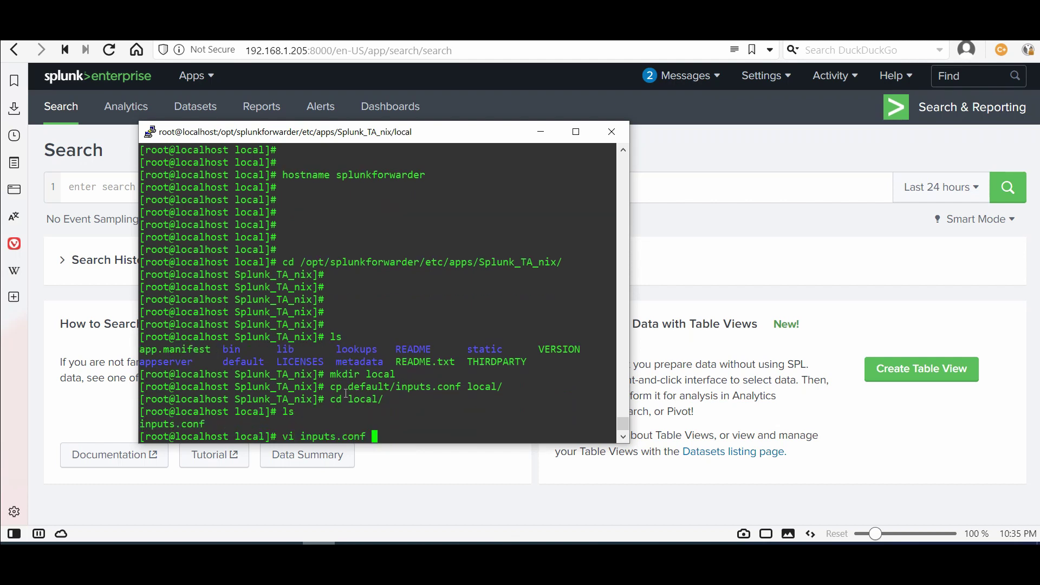
key("Return")
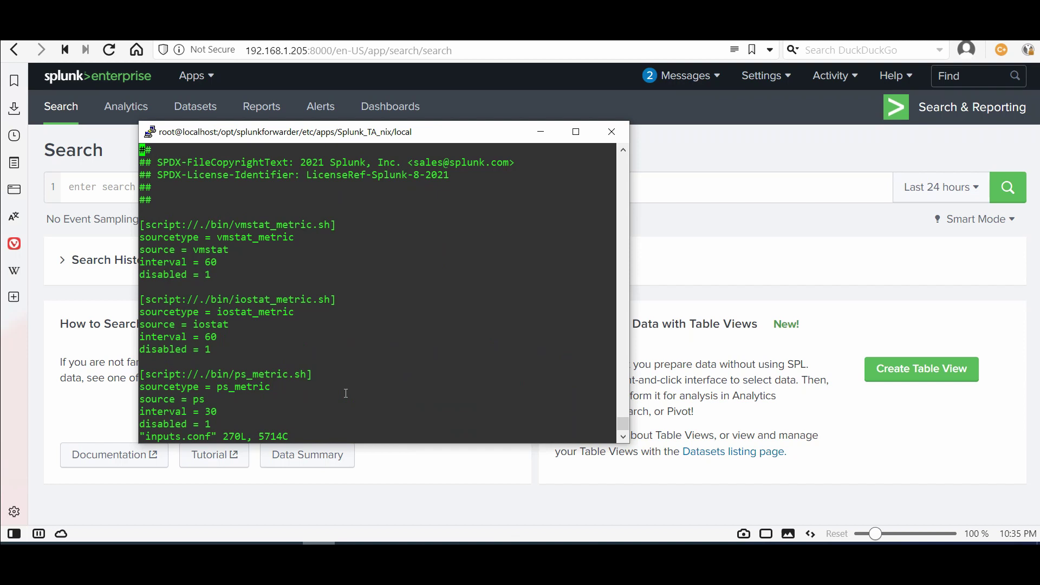
- Set disabled = 0 for the cpu_metric.sh script stanza
key("Down")
key("Down")
key("Down")
key("Down")
key("Down")
key("Down")
key("Down")
key("Down")
key("Down")
key("Down")
key("Down")
key("Down")
key("Up")
key("Up")
key("Up")
key("Up")
key("Up")
key("Up")
key("Down")
key("Down")
key("Down")
key("Down")
key("Down")
key("Down")
key("Down")
key("Down")
key("Down")
key("Down")
key("Down")
key("Down")
key("Down")
key("Down")
key("Down")
key("Down")
key("Down")
key("Down")
key("Down")
key("Down")
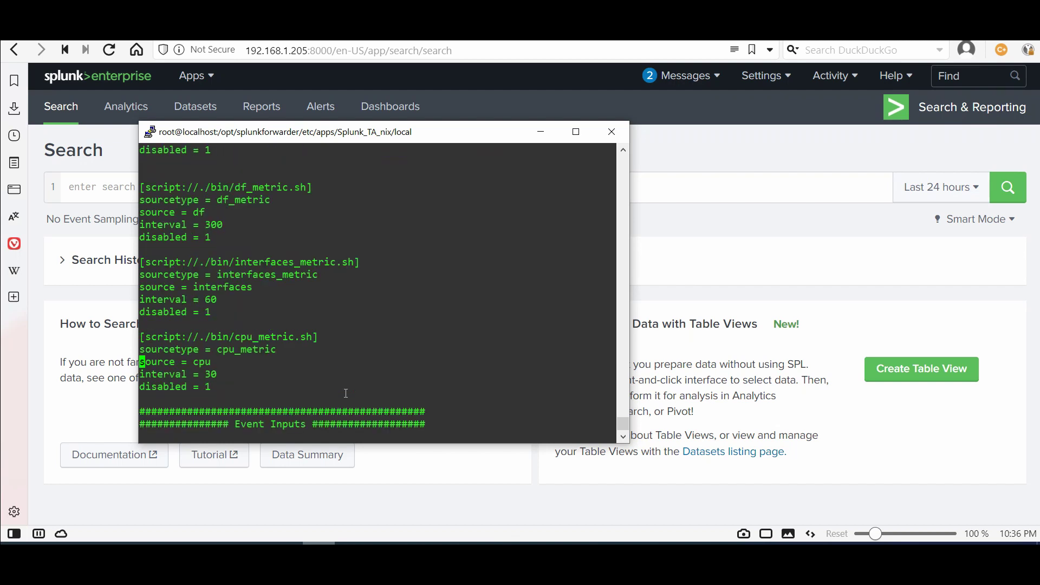
key("ctrl+e")
key("Down")
key("Down")
key("Right")
key("Right")
key("Right")
key("Right")
key("Right")
key("Right")
key("Right")
key("Right")
key("Right")
key("Right")
key("Right")
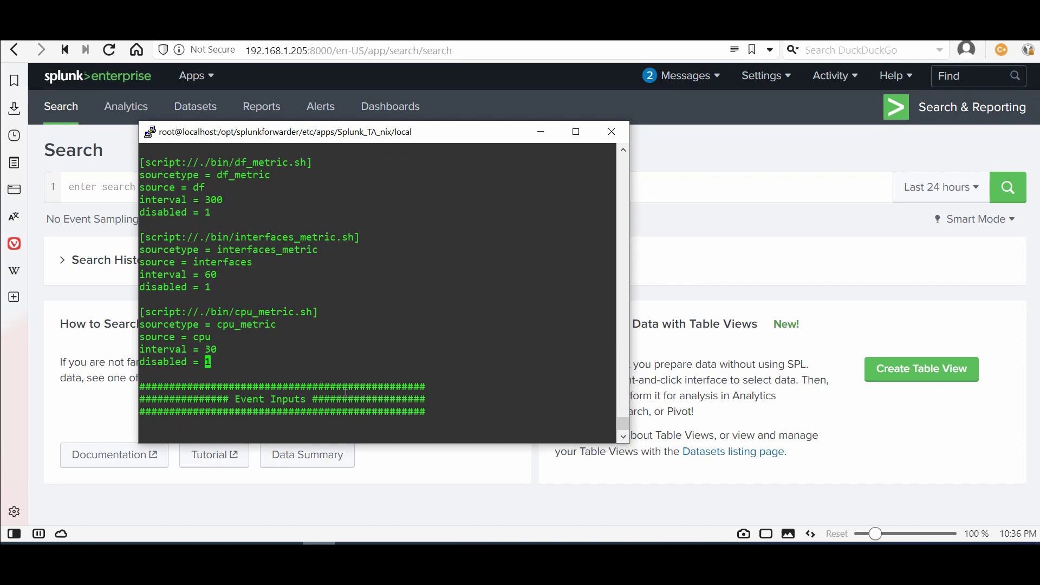
type("s0")
key("Home")
- Change disabled = 1 to 0 under the [monitor:///var/log] stanza
scroll(346, 393, "down", 10)
scroll(346, 392, "down", 6)
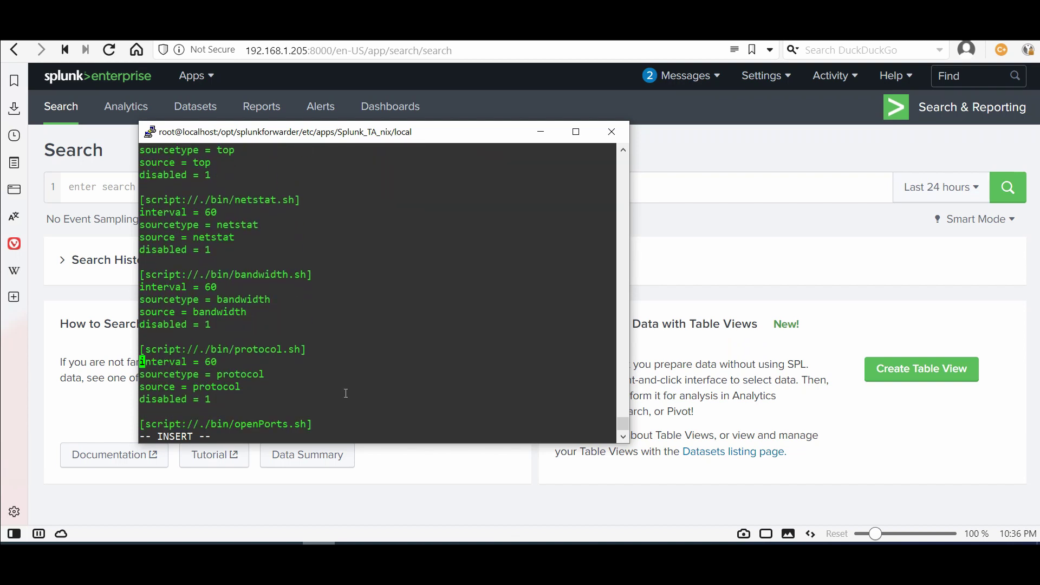
scroll(346, 393, "down", 4)
scroll(345, 393, "down", 8)
scroll(345, 393, "down", 8)
scroll(346, 393, "down", 3)
scroll(346, 392, "down", 8)
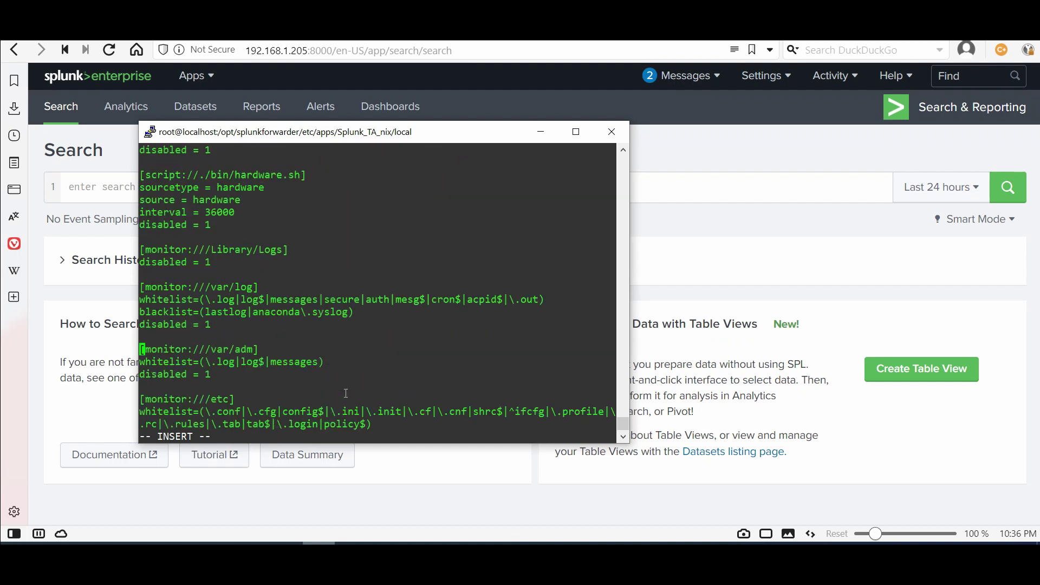
key("Up")
key("Up")
key("Up")
key("Up")
key("Right")
key("Right")
key("Right")
key("Right")
key("Right")
key("Down")
key("Down")
key("Right")
key("Right")
key("Right")
key("Right")
key("Right")
key("Right")
key("Right")
key("BackSpace")
type("0")
key("Down")
- Save inputs.conf and quit vi with :wq
key("Escape")
type(":wq")
key("Return")
key("Return")
key("Return")
key("Return")
key("Return")
key("Return")
key("Return")
- Restart the Splunk forwarder by changing the recalled enable boot-start command to restart
type("cd local/")
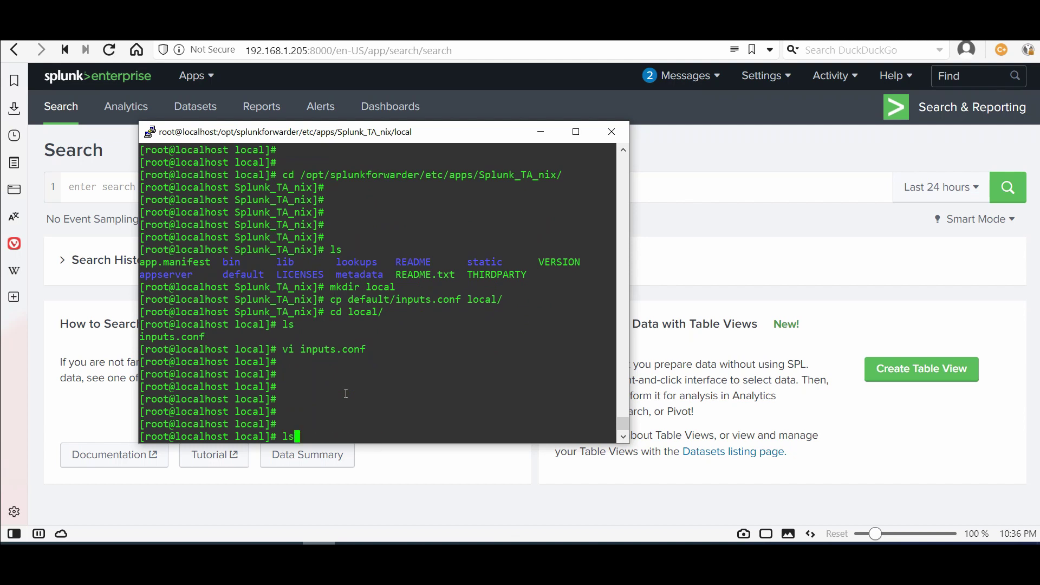
key("Up")
key("Up")
key("Up")
key("Up")
key("Up")
key("Up")
key("Up")
key("Up")
key("Up")
key("Down")
key("Down")
key("Up")
key("Up")
key("Up")
key("Up")
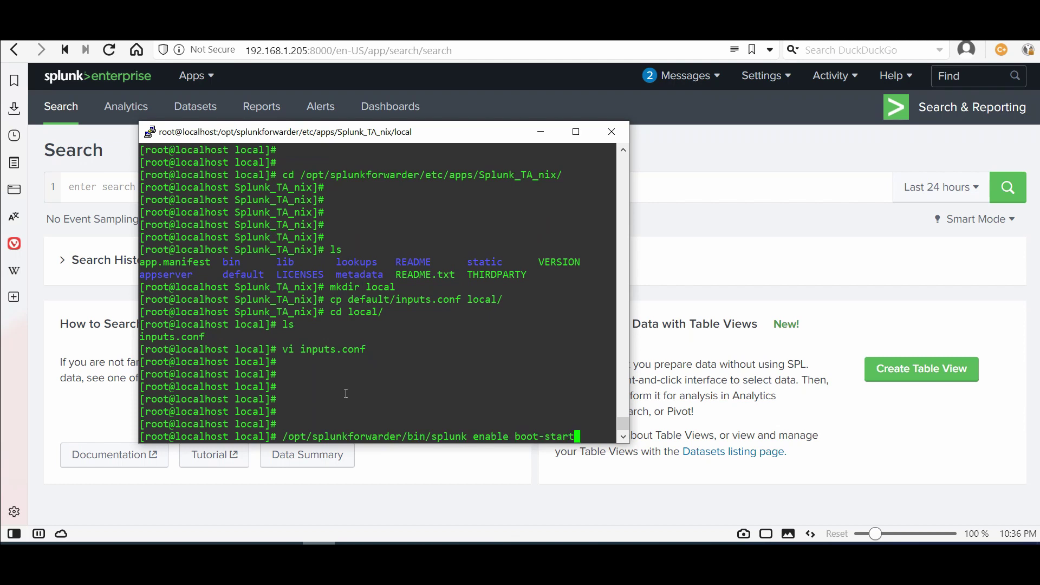
key("BackSpace")
key("BackSpace")
key("BackSpace")
key("BackSpace")
key("BackSpace")
key("BackSpace")
key("BackSpace")
key("BackSpace")
key("BackSpace")
key("BackSpace")
key("BackSpace")
key("BackSpace")
key("BackSpace")
key("BackSpace")
key("BackSpace")
key("BackSpace")
key("BackSpace")
type("restart")
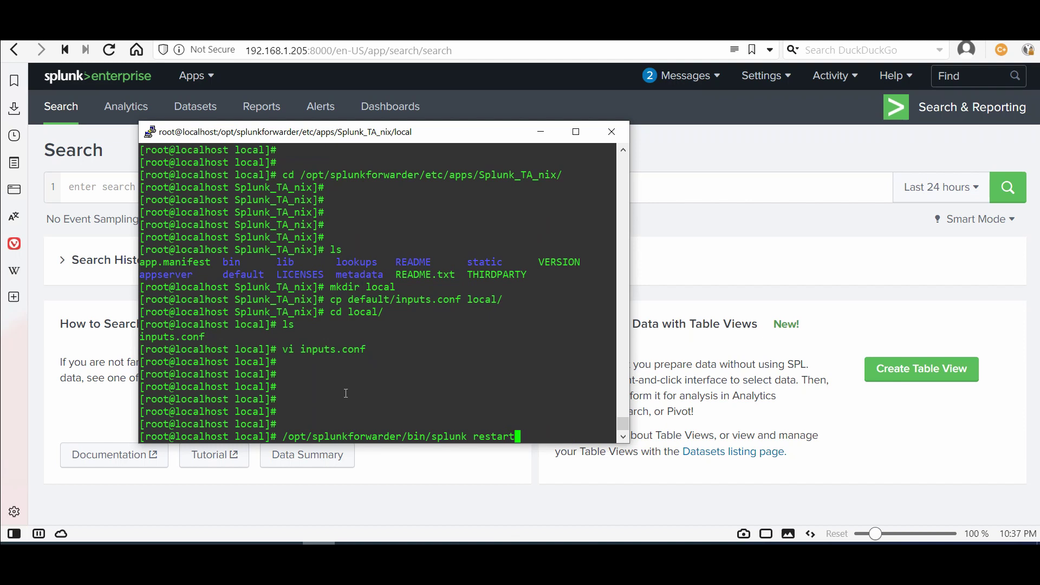
key("Return")
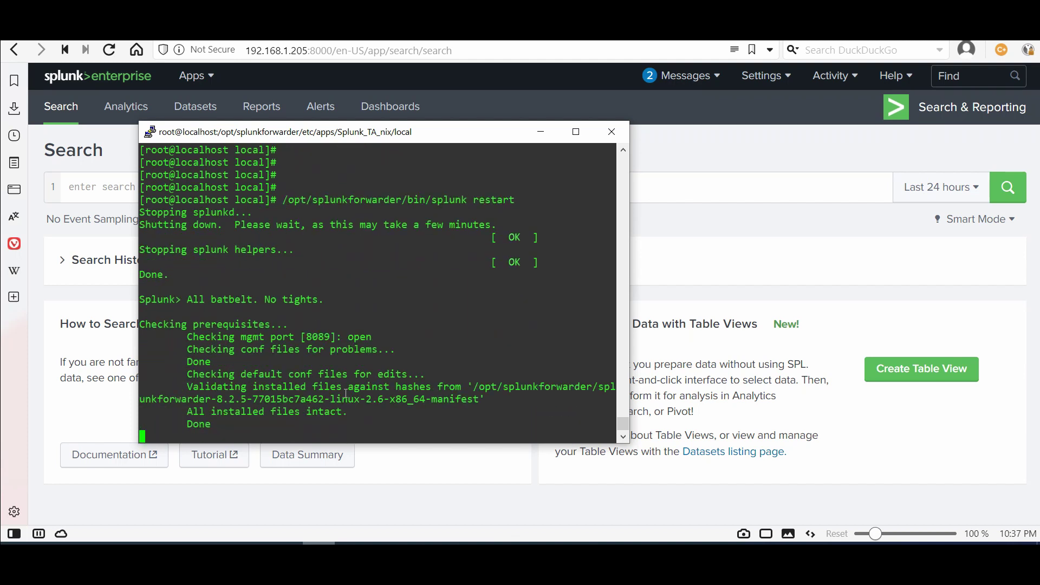
- Exit the PuTTY session and open Data Summary in Splunk
key("Return")
key("Return")
key("Return")
key("Return")
key("Return")
key("Return")
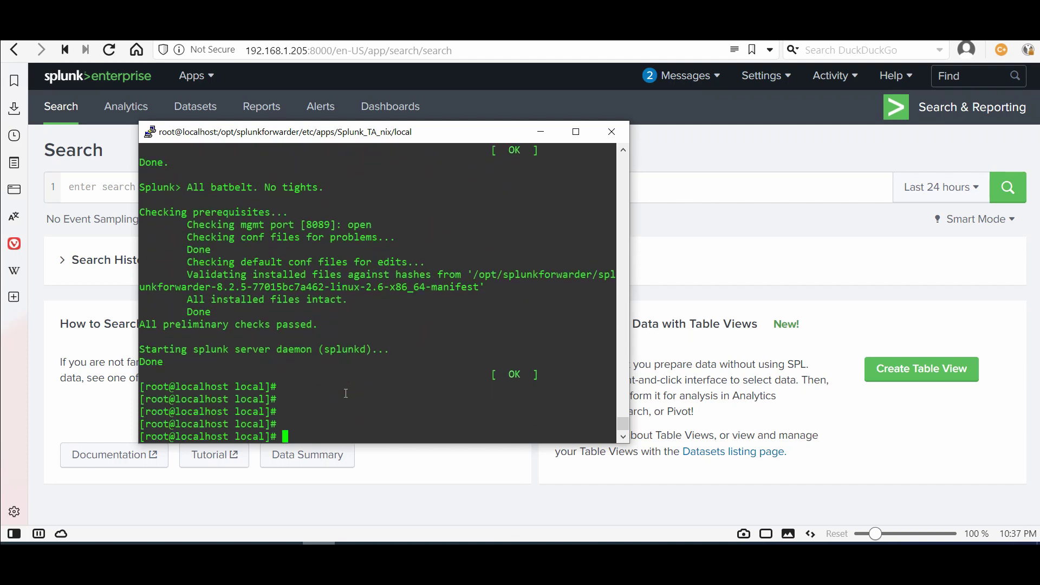
type("exit")
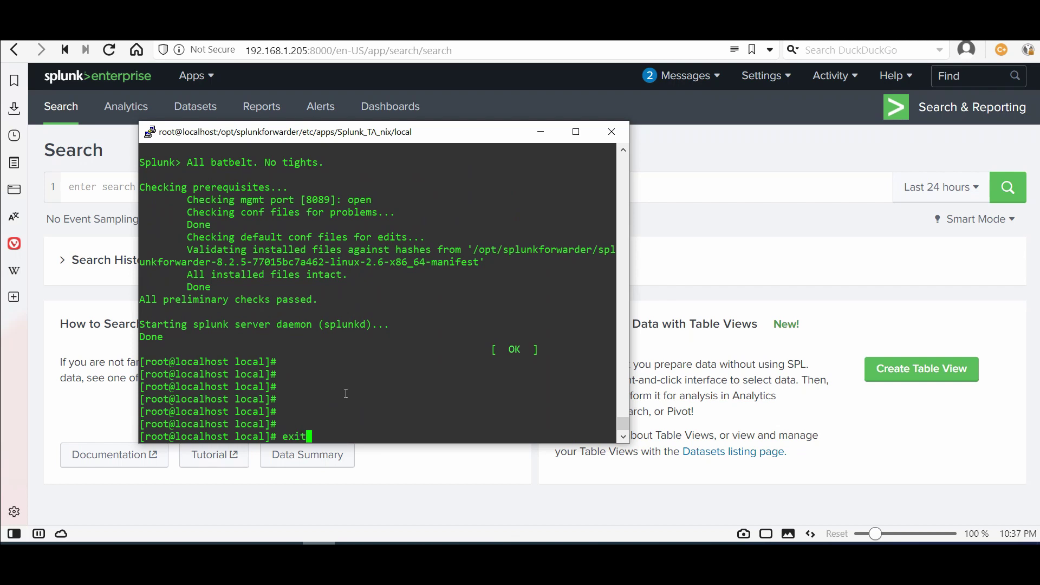
key("Return")
left_click(311, 453)
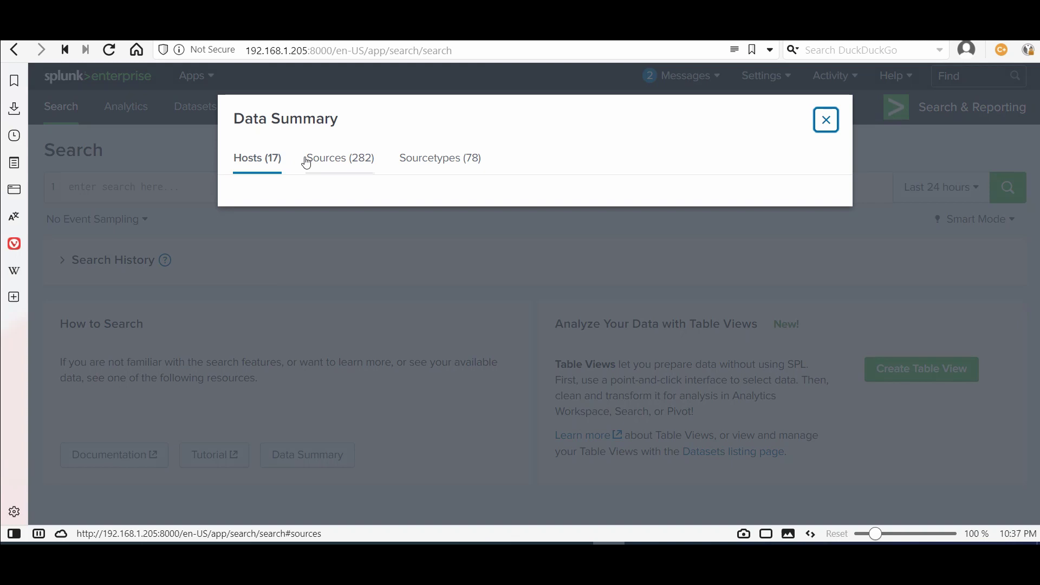
- Browse Sources and Hosts, clear the host filter, and search host 192.168.1.201
left_click(320, 165)
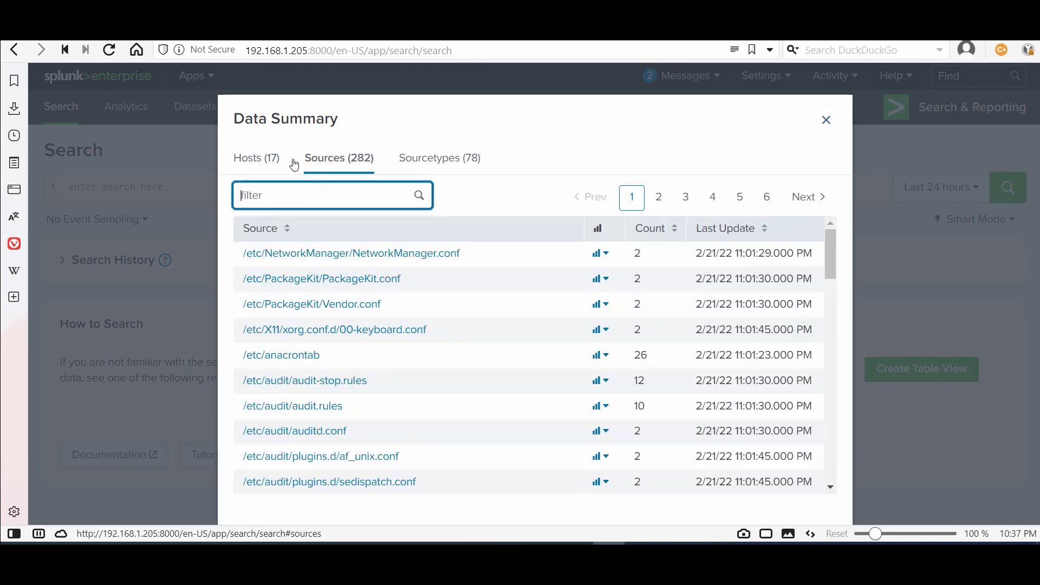
left_click(269, 161)
left_click(272, 161)
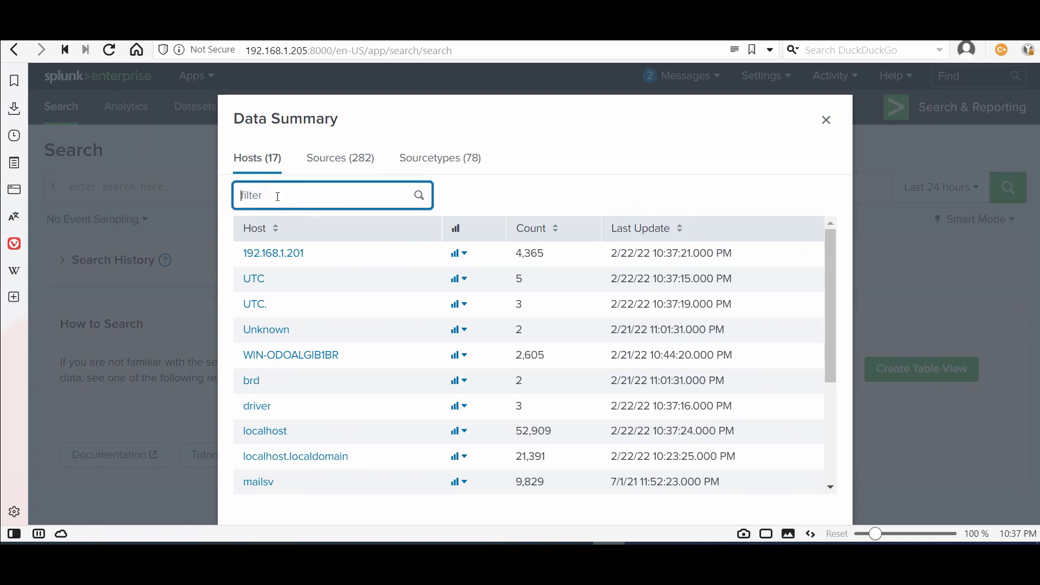
type("spl")
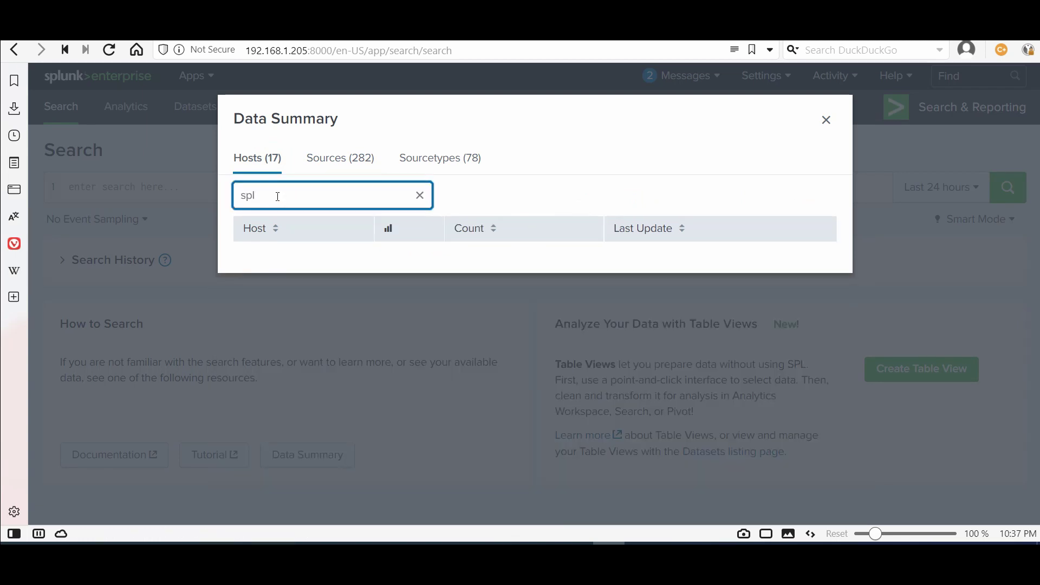
double_click(290, 196)
key("BackSpace")
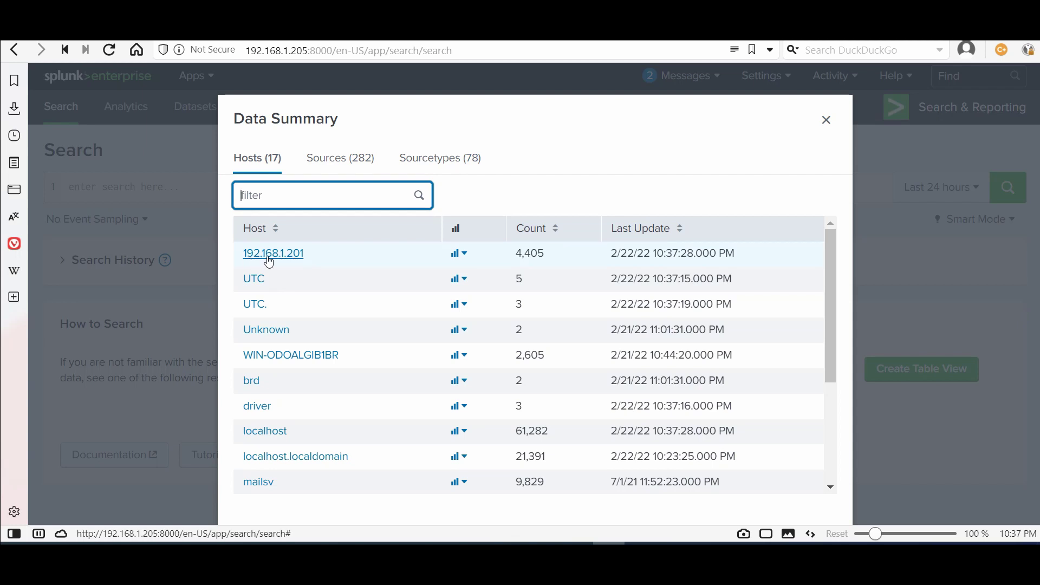
left_click(297, 262)
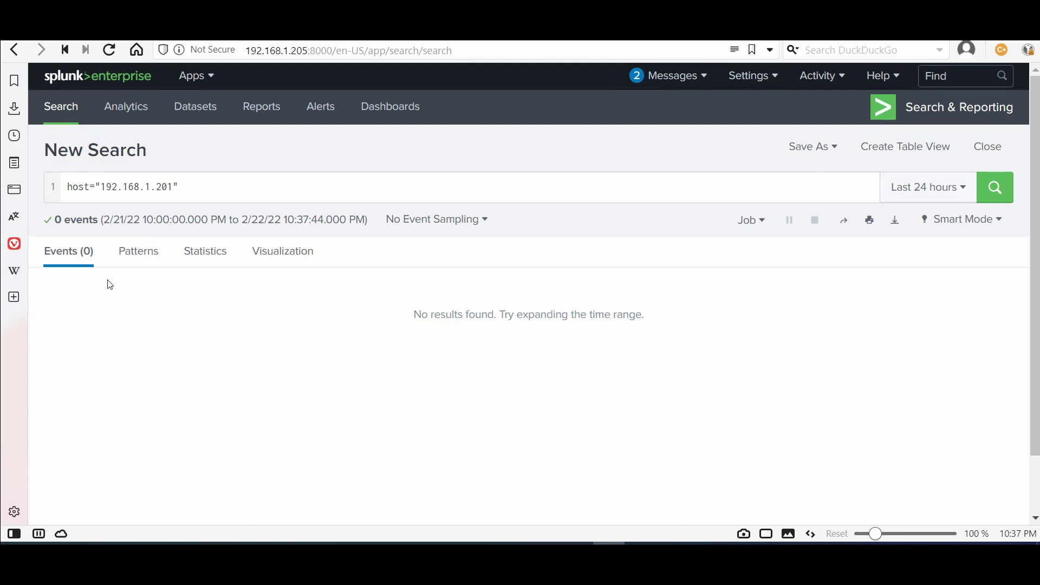
- Run the host="192.168.1.201" search over All time and inspect host and sourcetype values
left_click(954, 189)
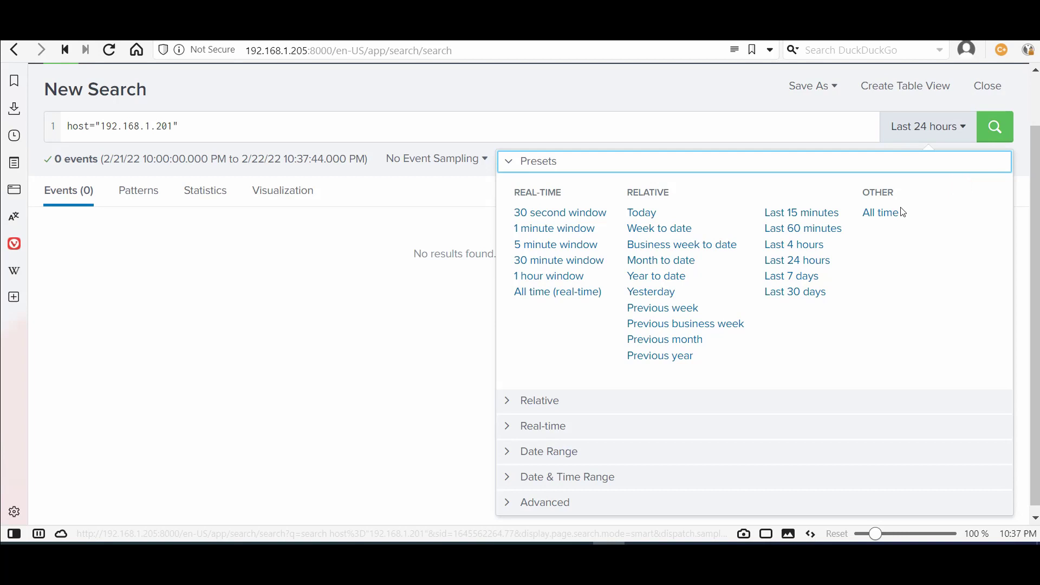
left_click(882, 211)
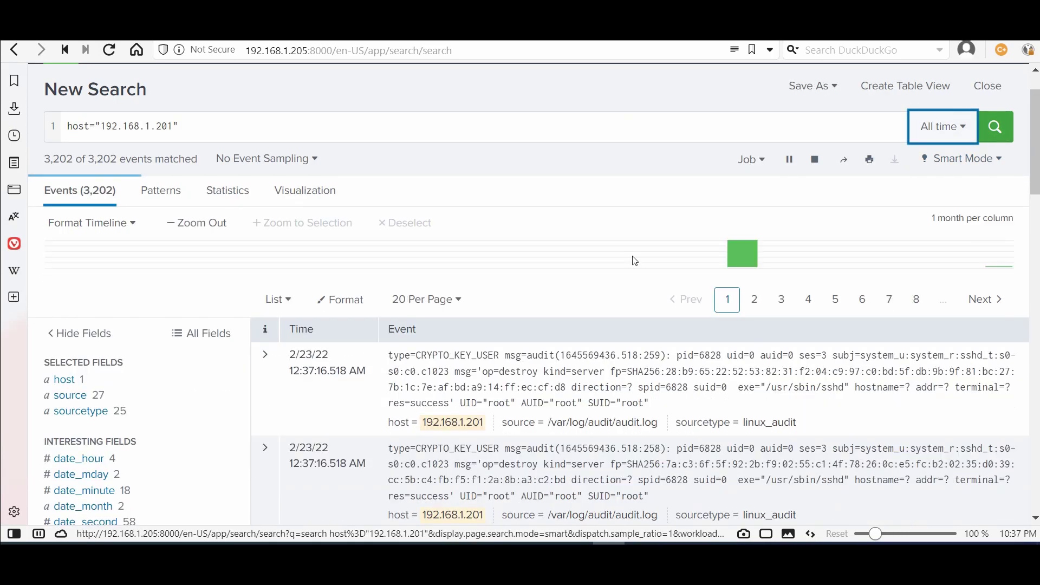
left_click(78, 379)
left_click(80, 380)
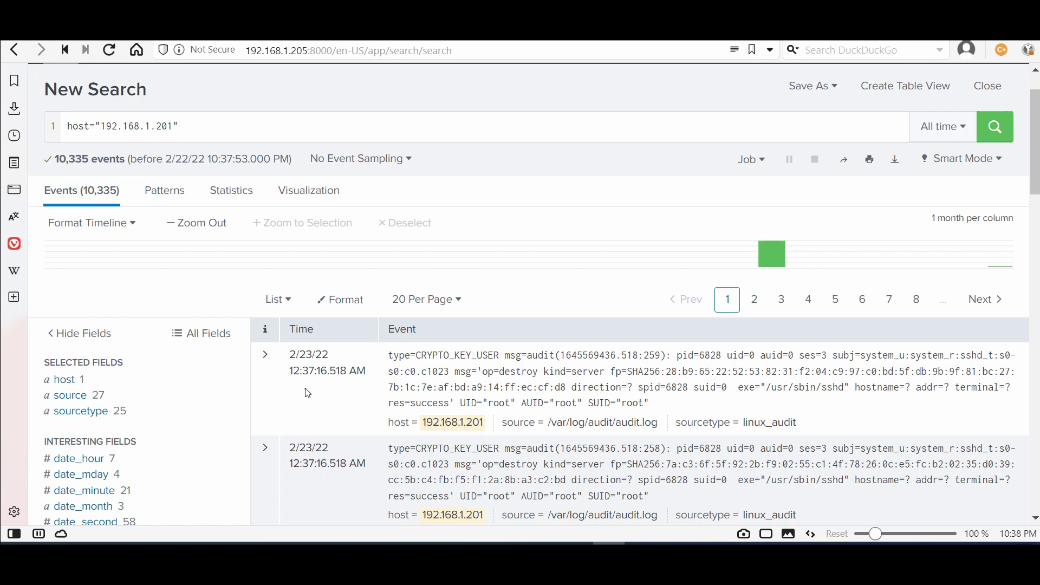
left_click(81, 412)
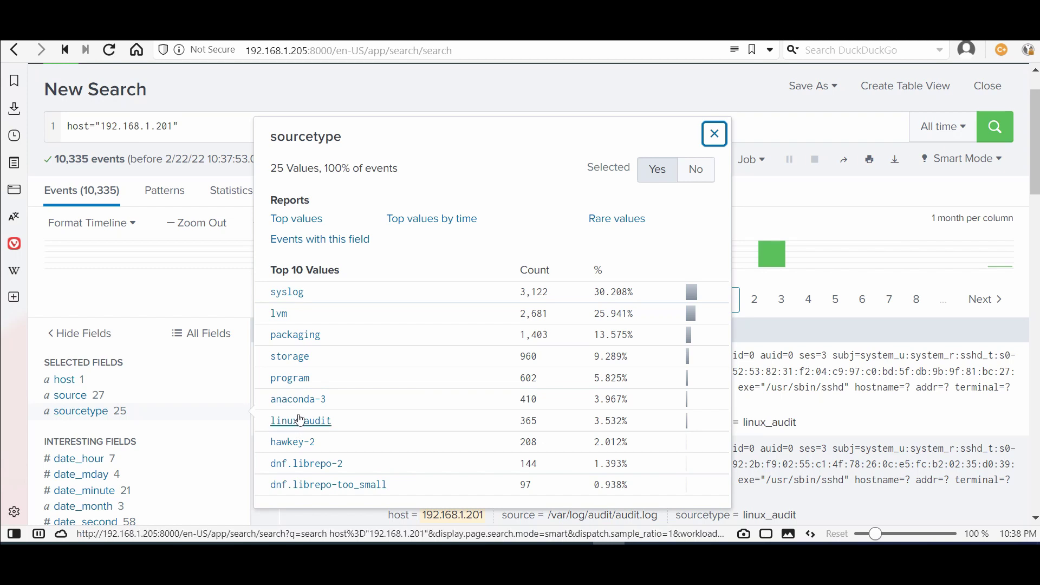
left_click(200, 294)
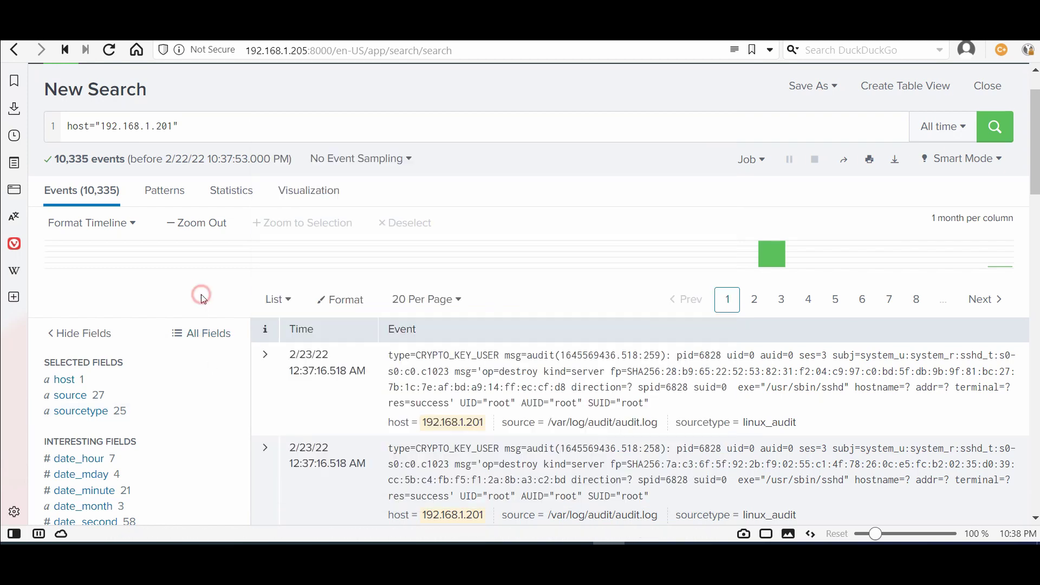